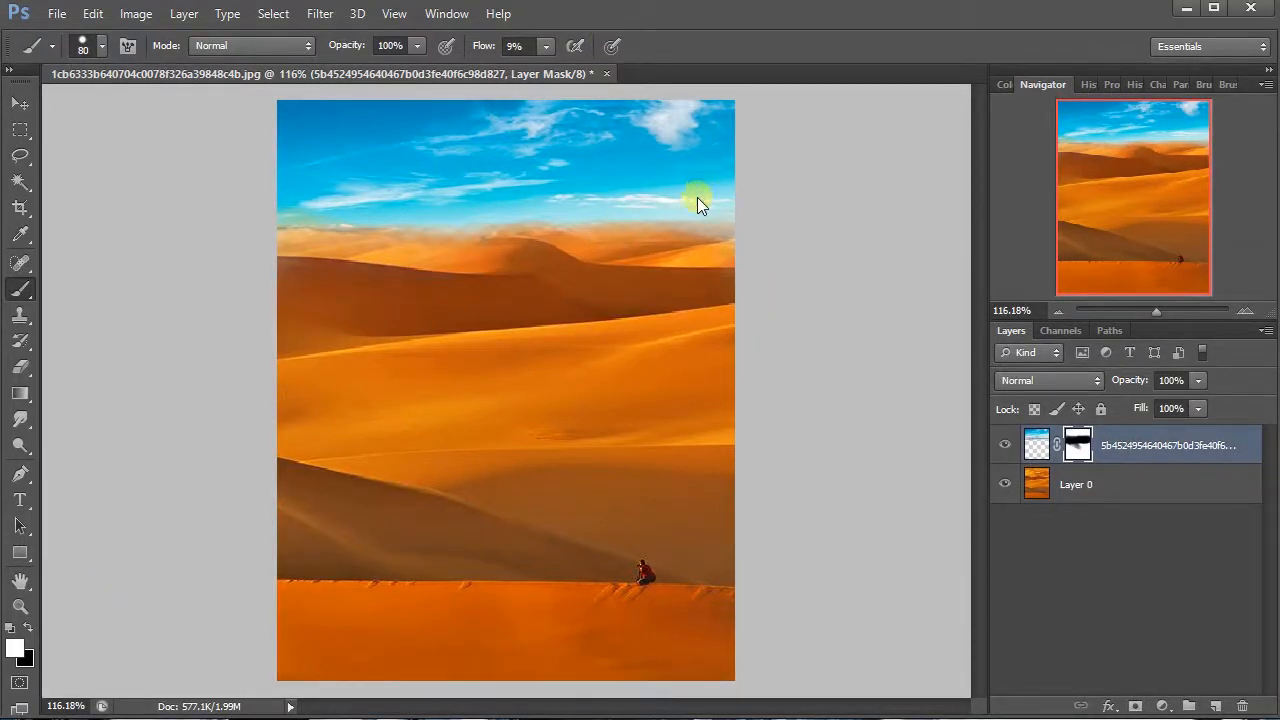
Step: Paint white on the sky layer's mask along the horizon to bring back soft clouds, and set the foreground colour to black
mouse_move(712, 230)
mouse_down()
mouse_move(633, 206)
mouse_move(701, 221)
mouse_move(565, 209)
mouse_move(721, 223)
mouse_move(516, 181)
mouse_move(300, 197)
mouse_up()
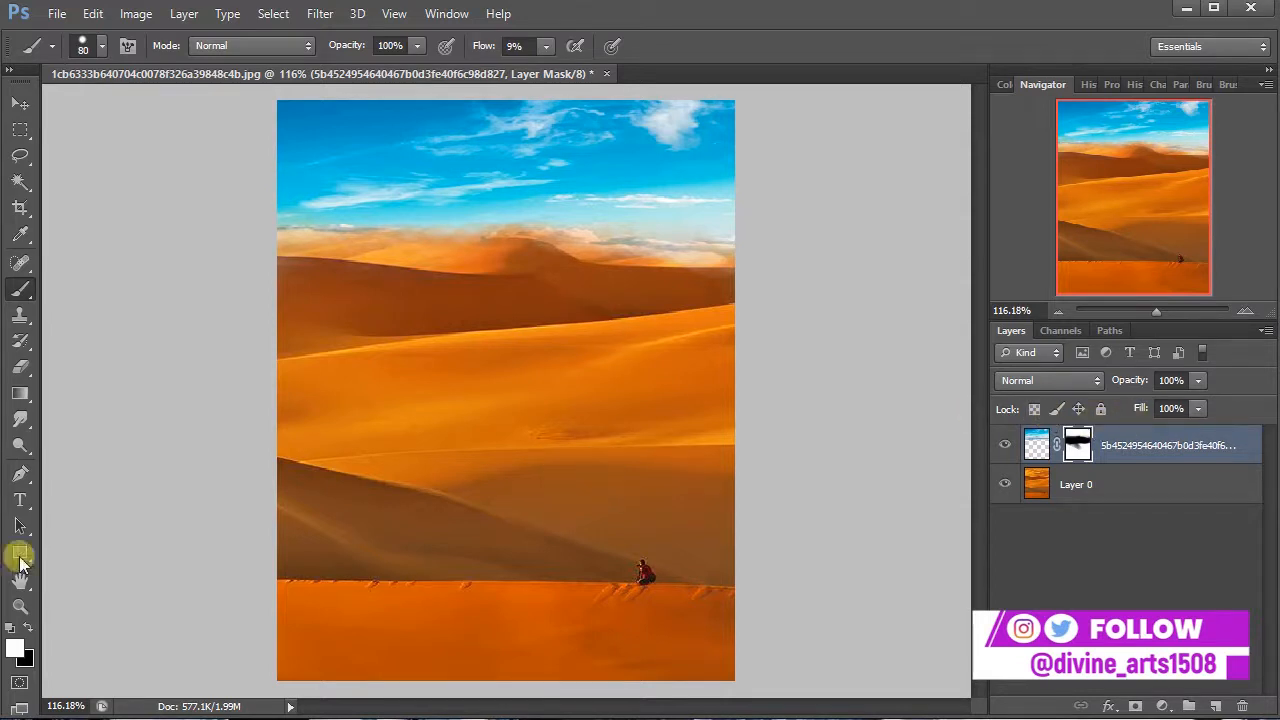
key(x)
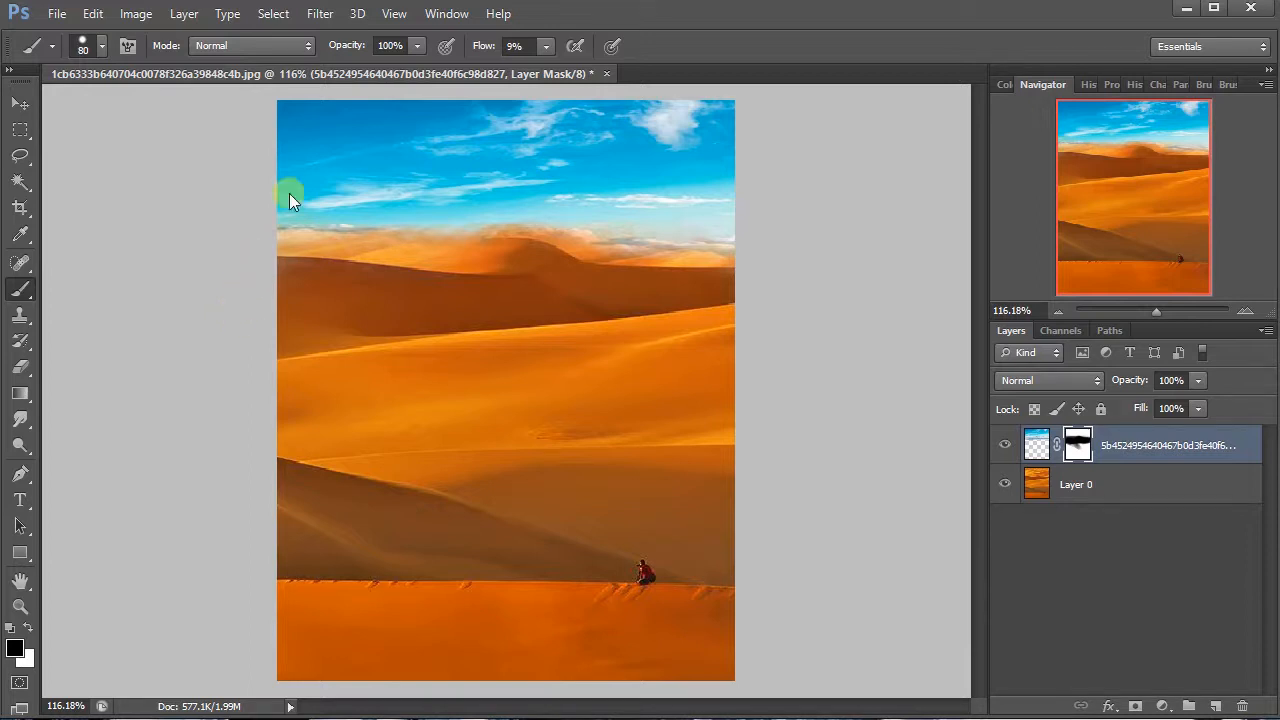
Step: Hide the blue-sky layer, place the dark storm-cloud image and position it over the upper part of the picture
click(1005, 443)
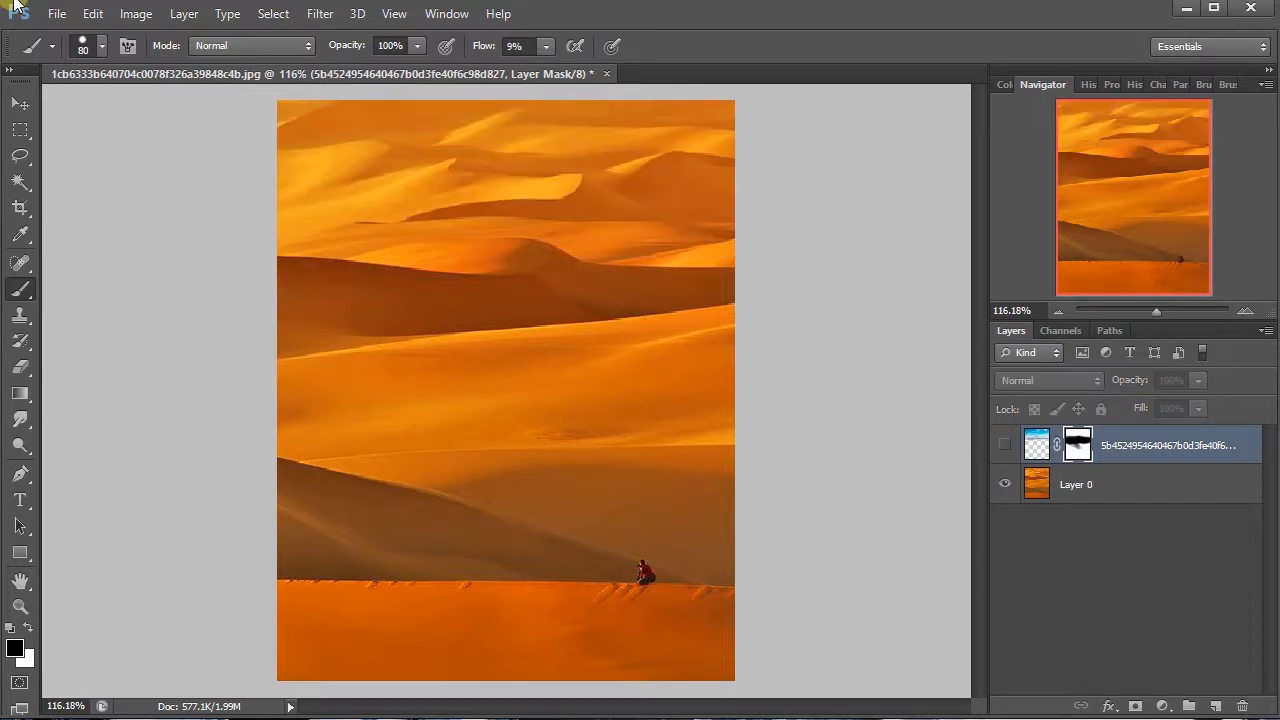
click(57, 13)
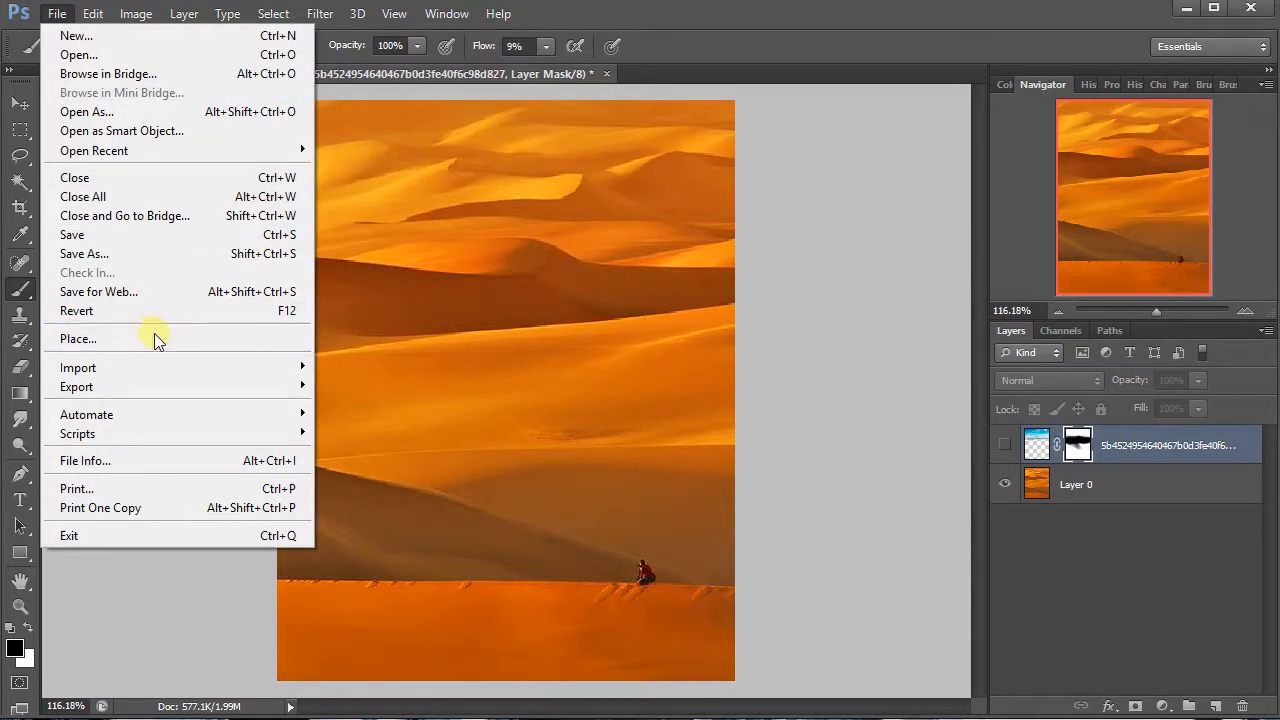
click(151, 336)
double_click(712, 253)
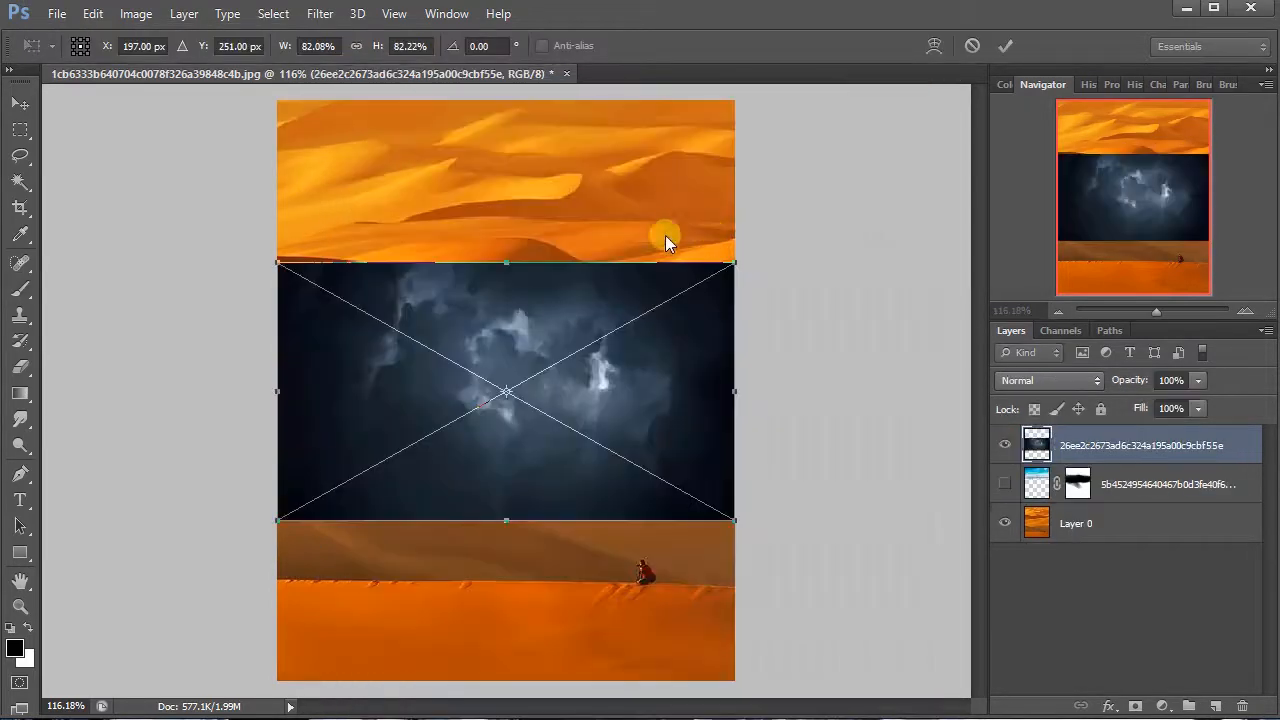
drag(545, 379, 544, 203)
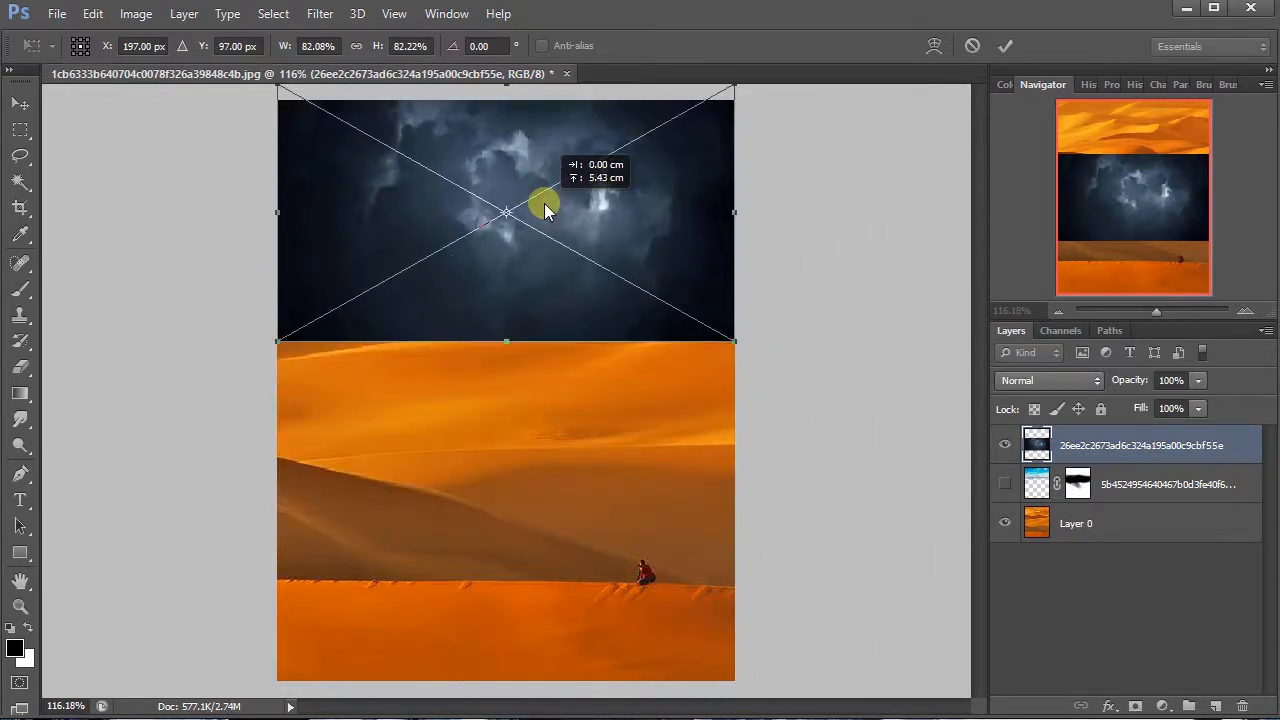
click(1005, 45)
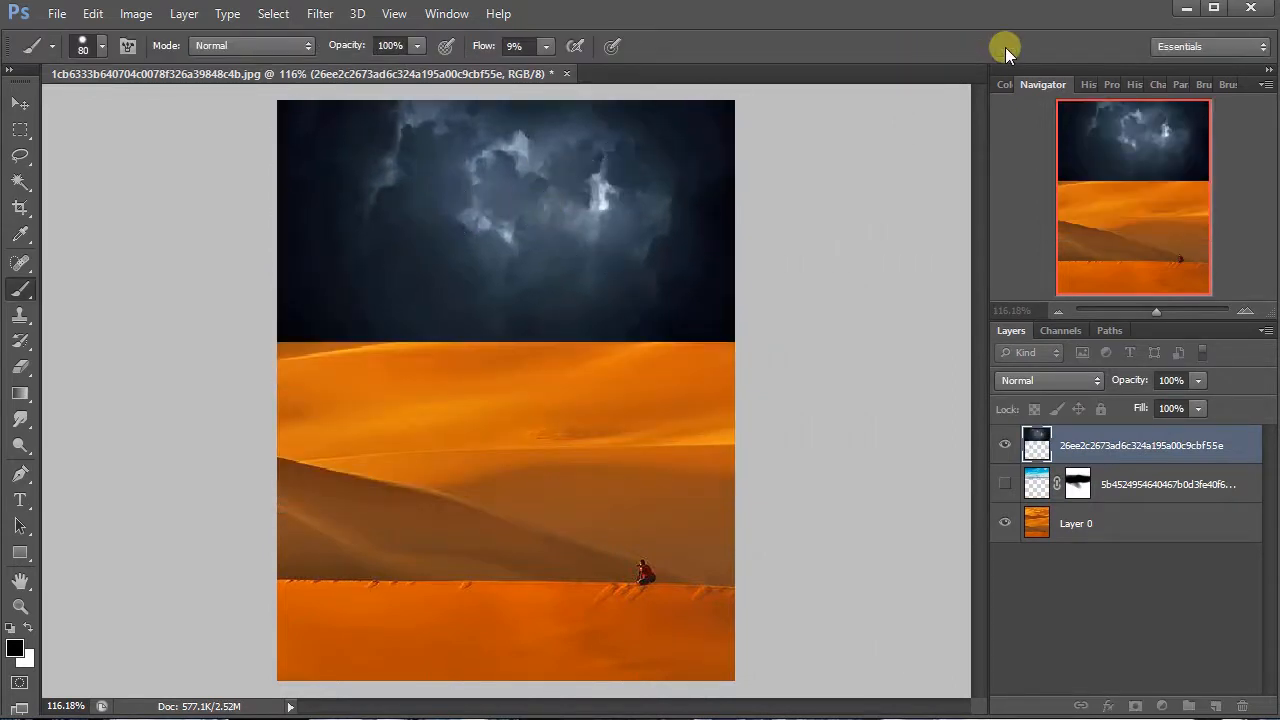
Step: Rasterize the storm-cloud layer and add a layer mask to it
right_click(1078, 458)
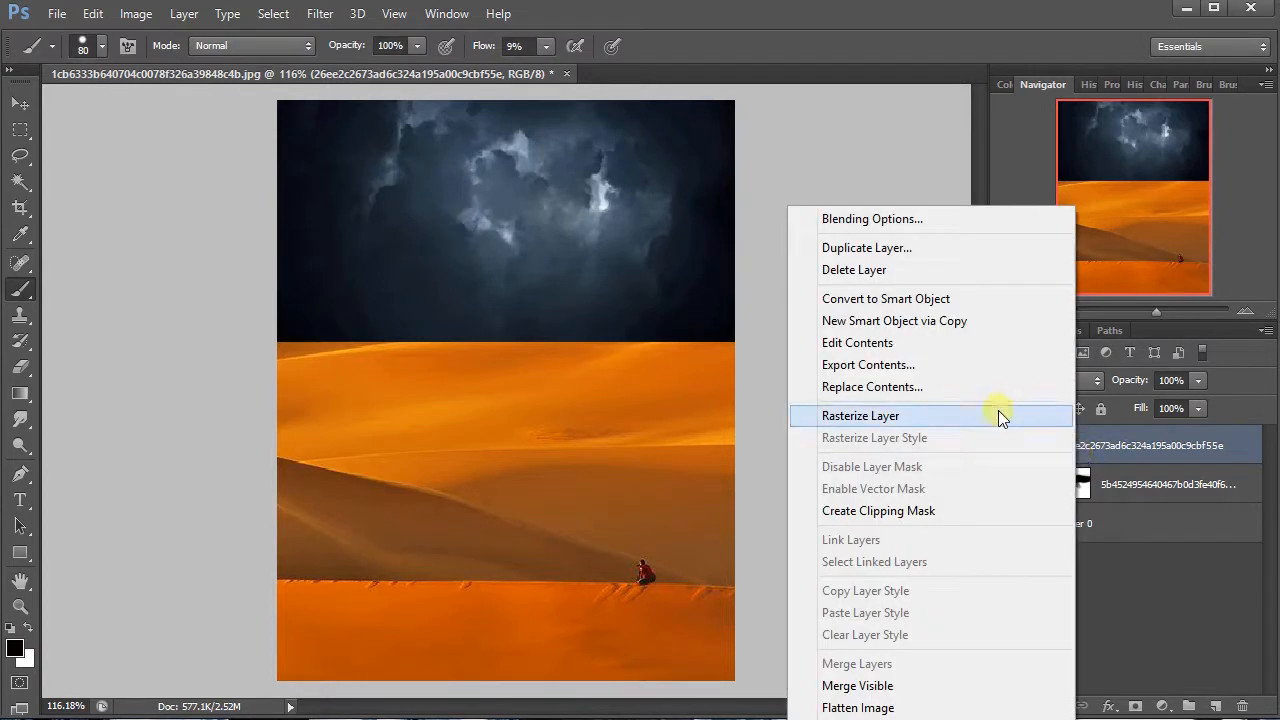
click(998, 413)
click(1135, 706)
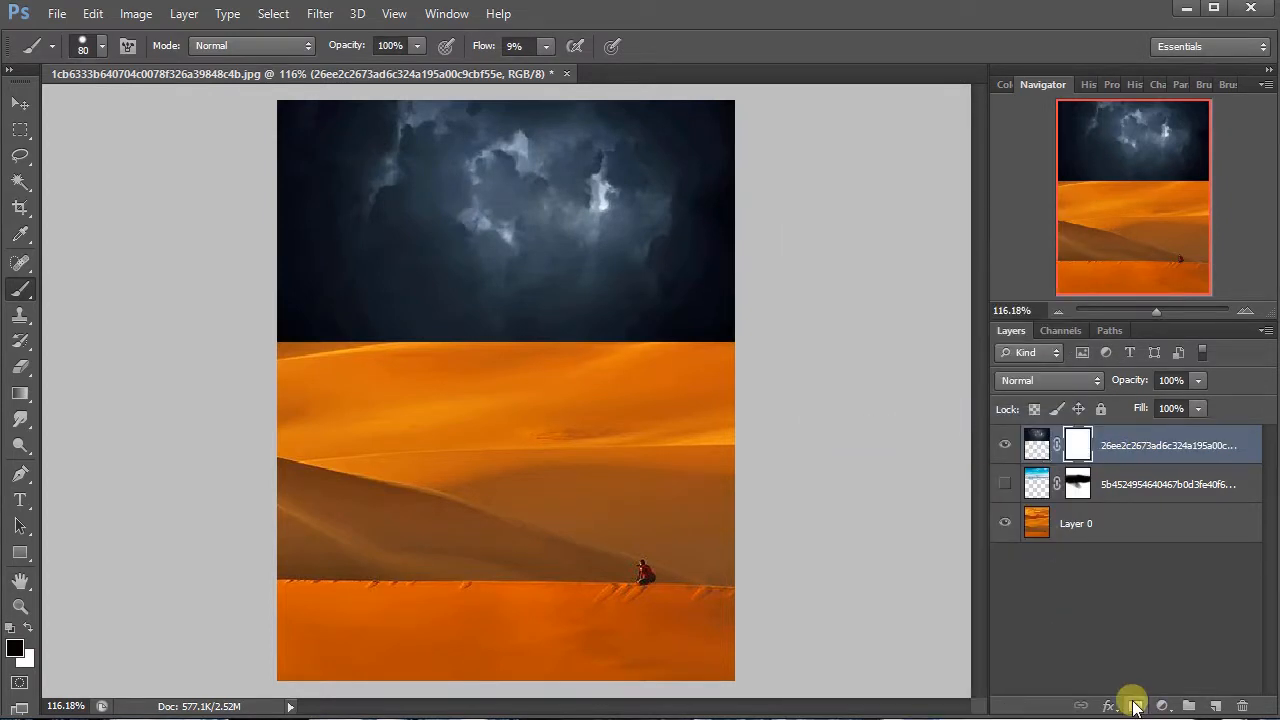
Step: Paint black on the storm-cloud layer's mask along its lower edge to blend it into the dunes
mouse_move(710, 366)
mouse_down()
mouse_move(644, 370)
mouse_move(738, 374)
mouse_move(625, 348)
mouse_move(669, 363)
mouse_move(348, 349)
mouse_move(702, 348)
mouse_move(345, 354)
mouse_move(669, 342)
mouse_up()
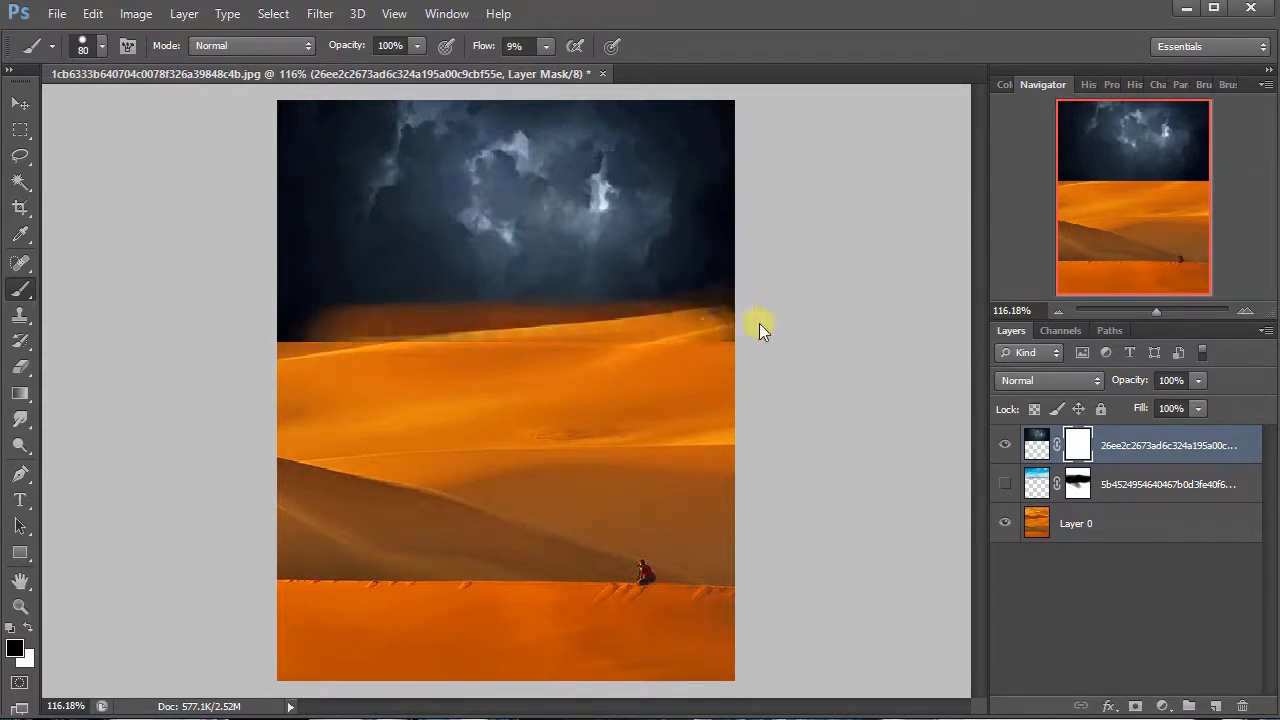
mouse_move(759, 323)
mouse_down()
mouse_move(279, 337)
mouse_move(774, 339)
mouse_move(318, 360)
mouse_move(818, 331)
mouse_up()
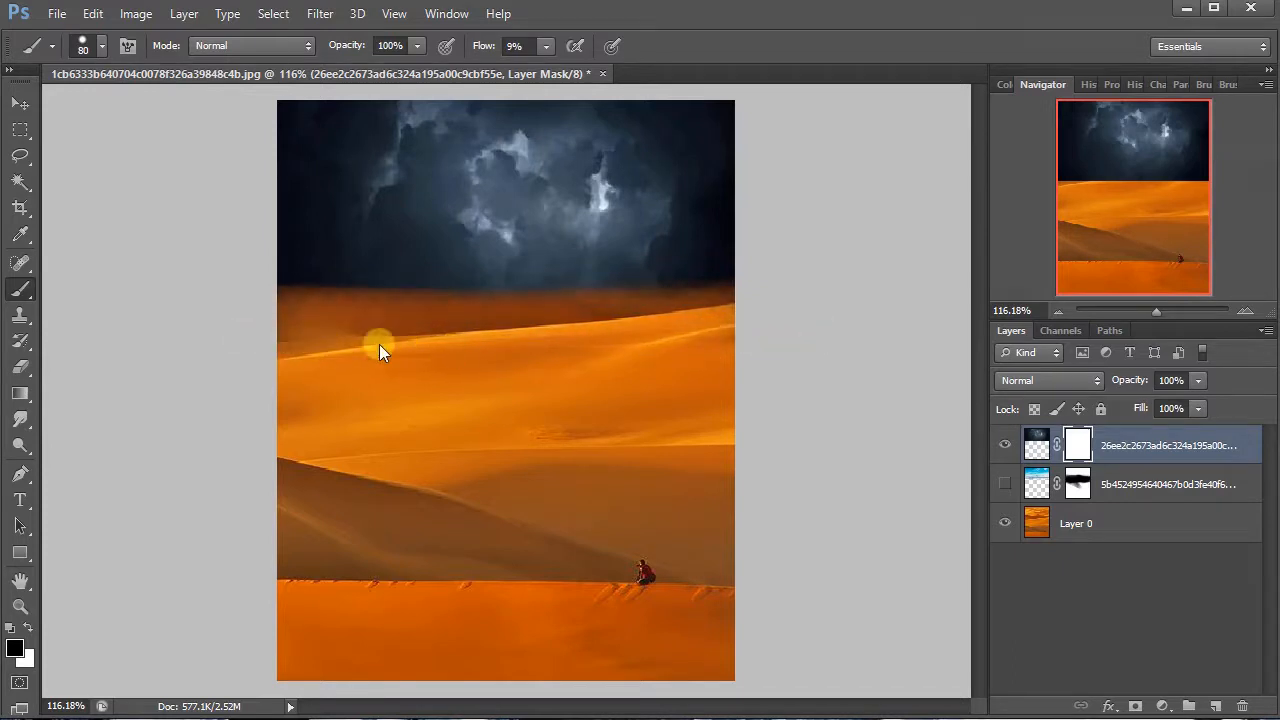
drag(333, 350, 774, 361)
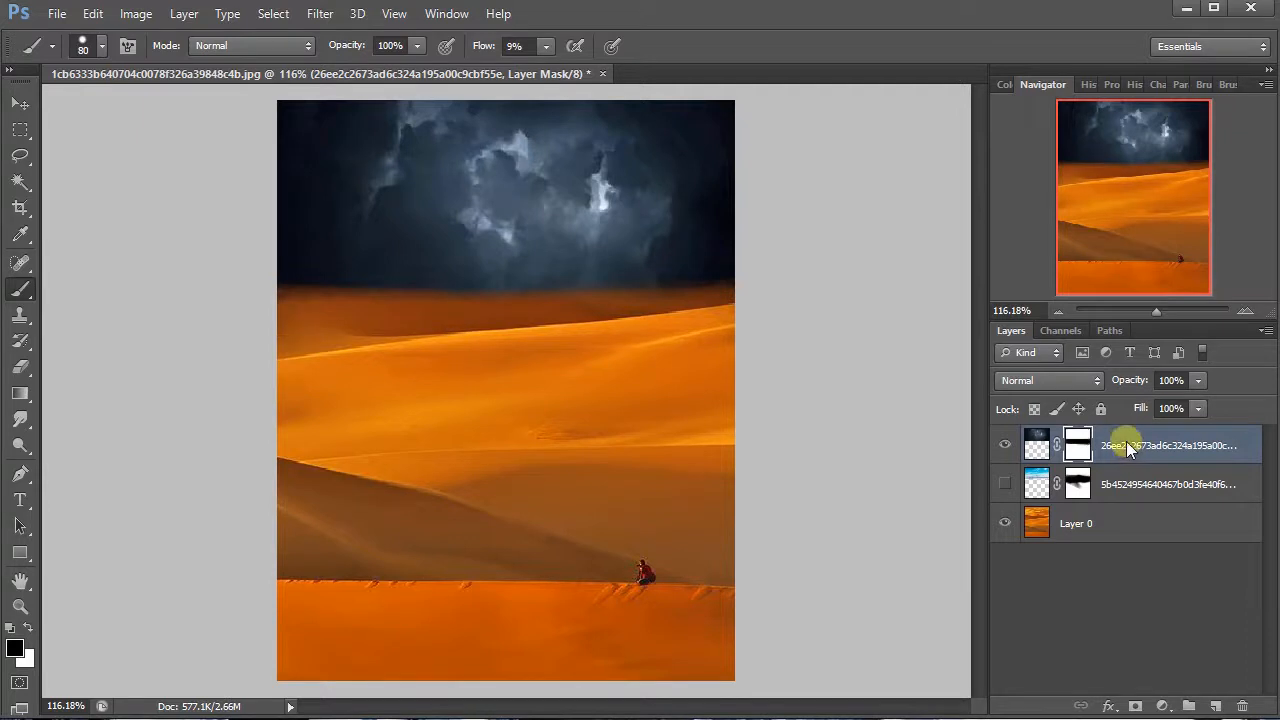
Step: Delete the storm-cloud layer and show the blue-sky layer again
key(Delete)
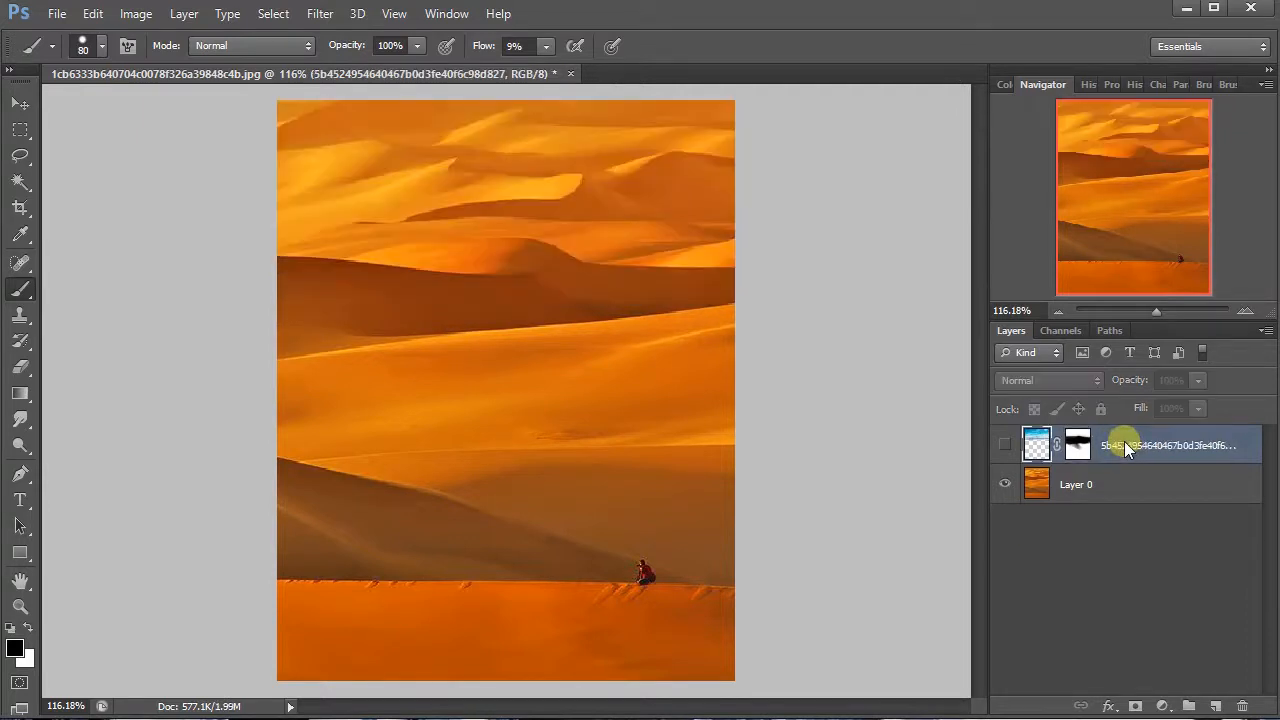
click(1005, 444)
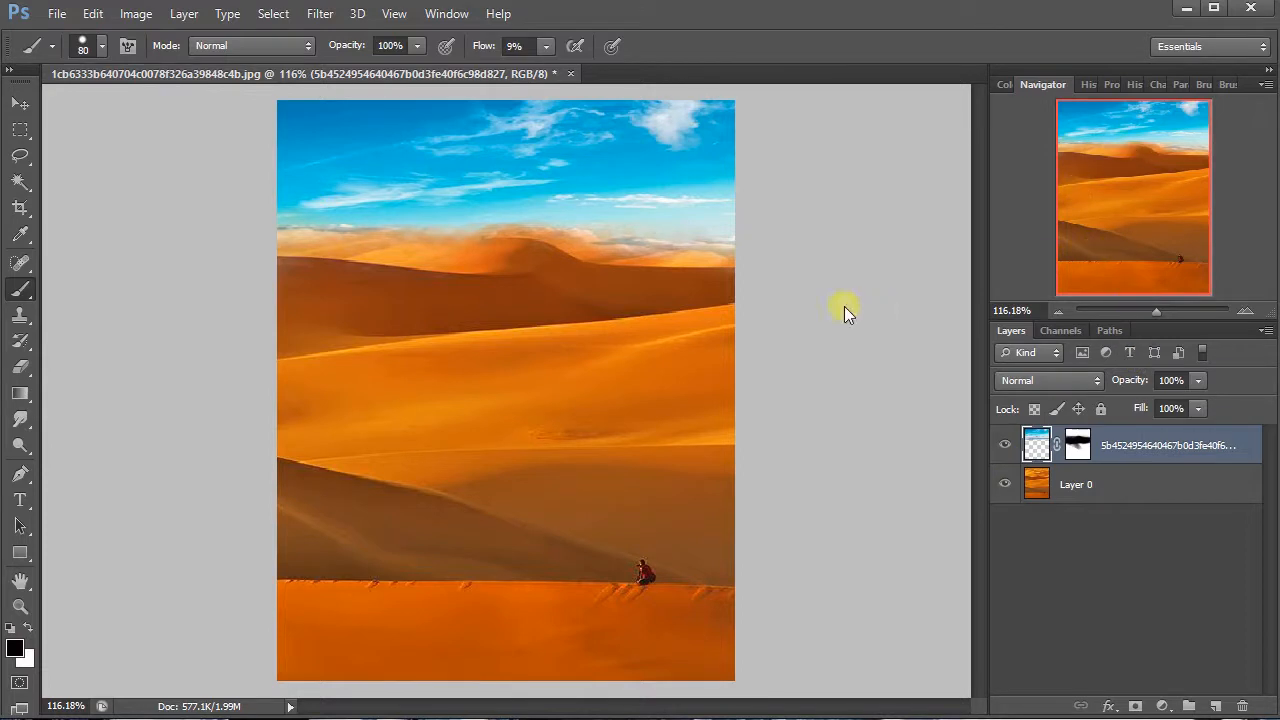
Step: Select the blue-sky layer's mask for painting and switch the foreground colour to white
click(1080, 448)
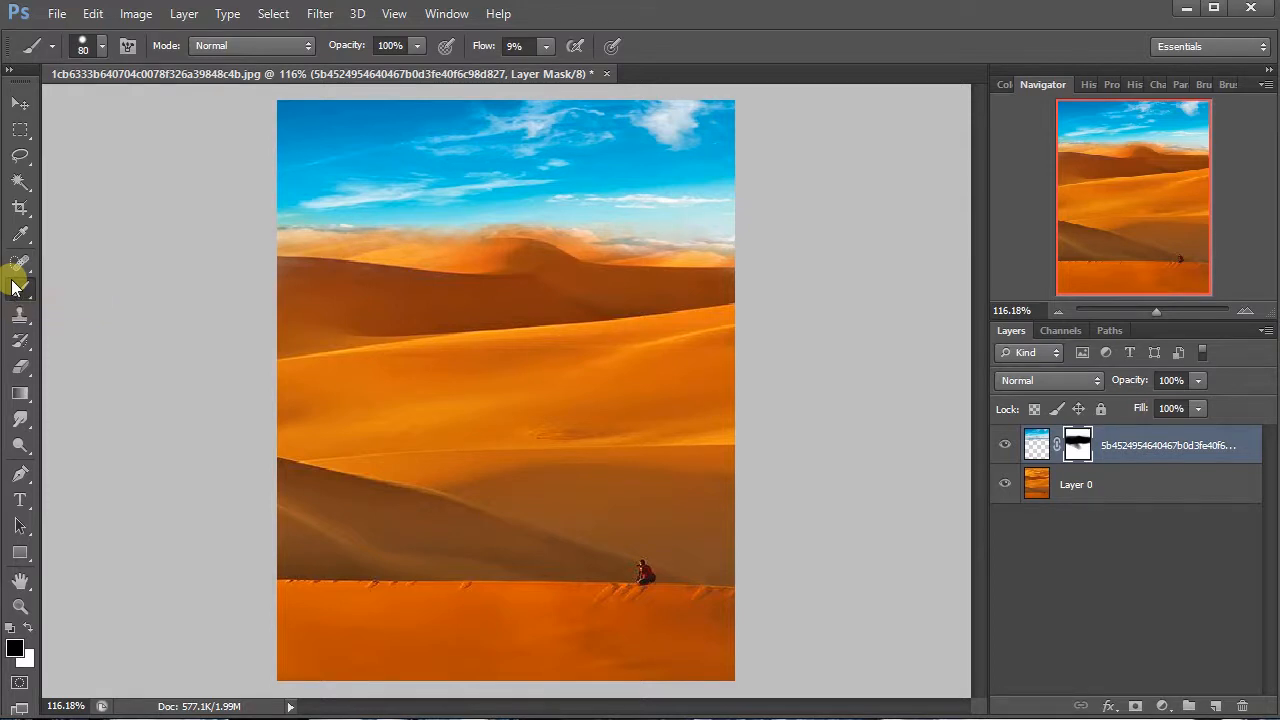
click(29, 630)
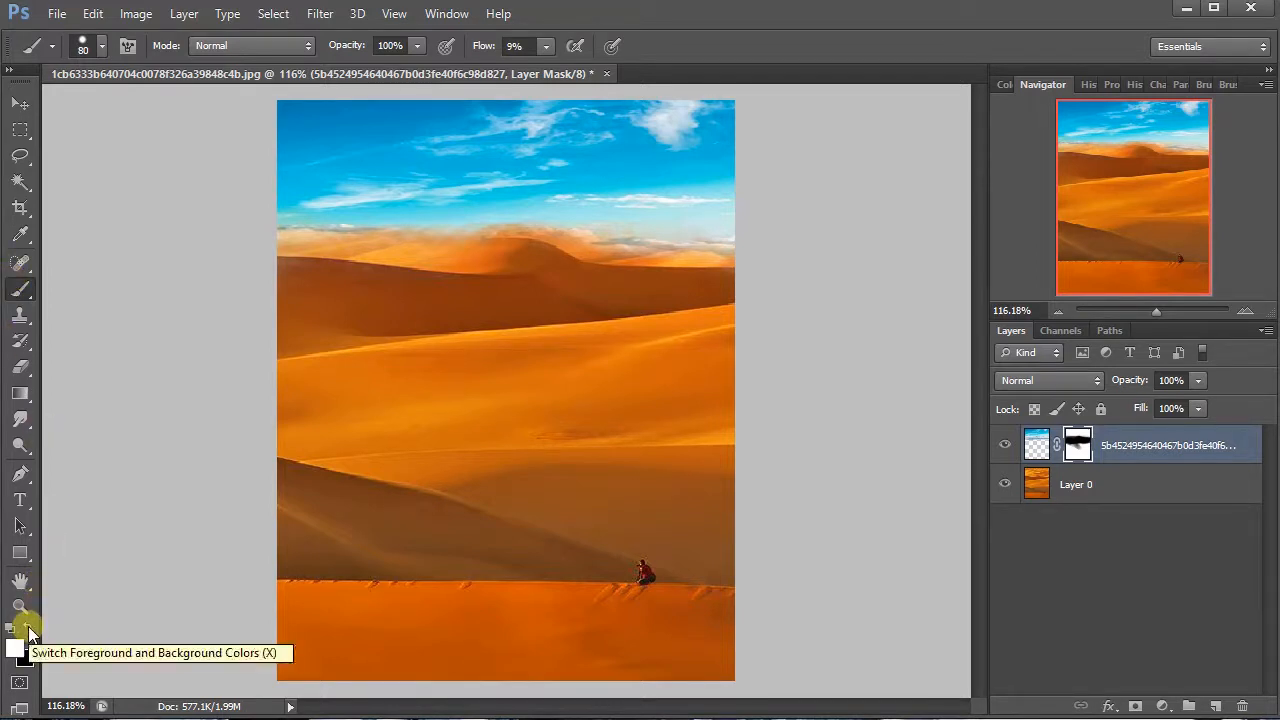
click(29, 630)
click(29, 630)
click(29, 630)
click(29, 630)
click(28, 627)
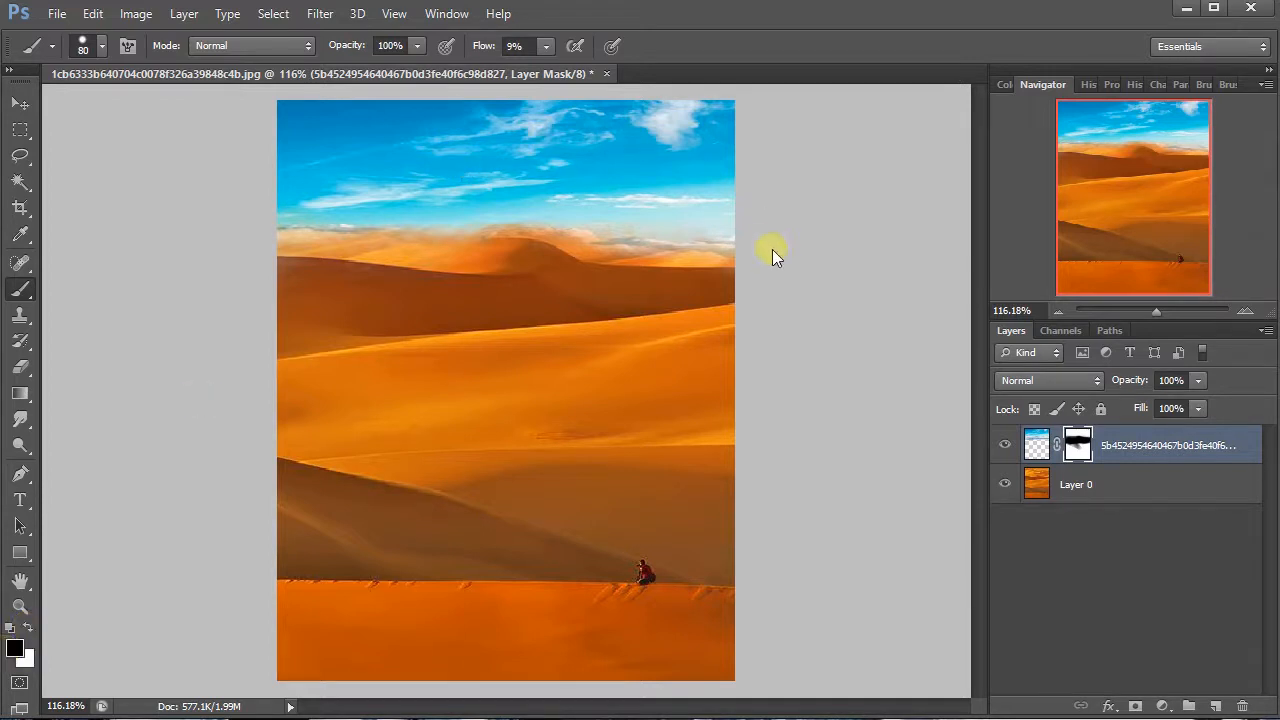
click(29, 627)
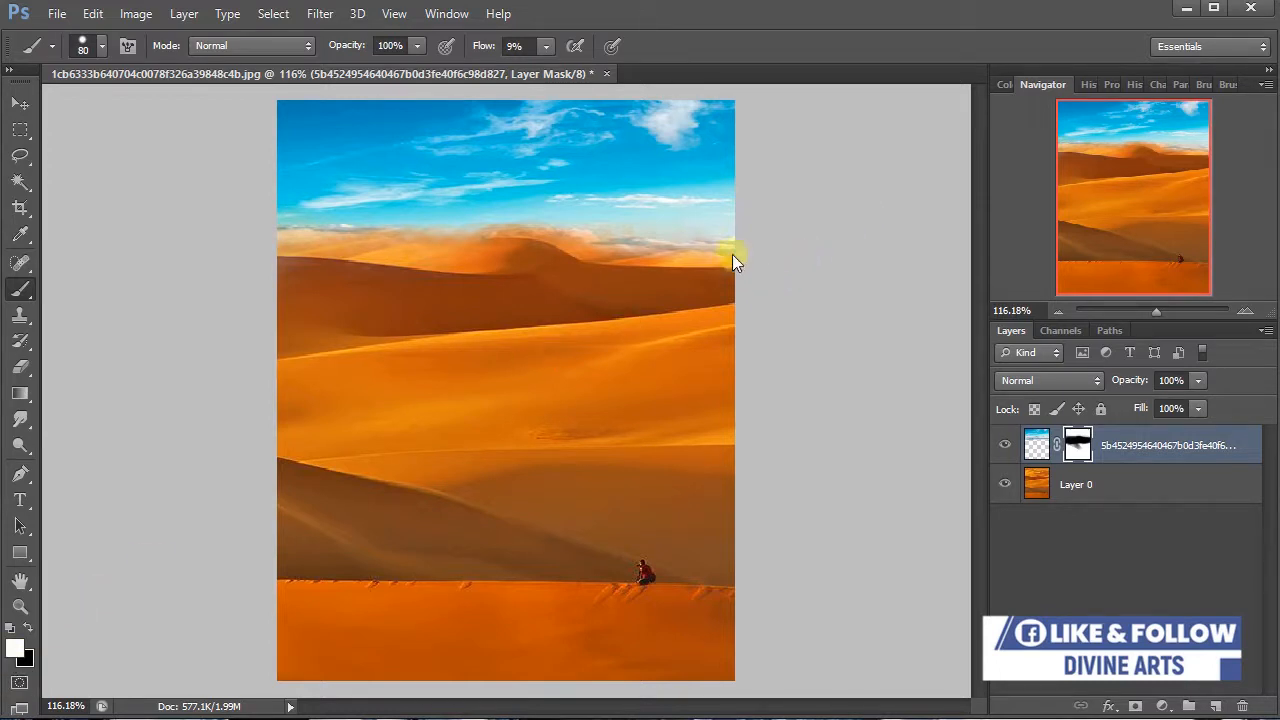
Step: Try painting white on the mask across the far dunes at 9% flow, and undo the stroke
mouse_move(728, 259)
mouse_down()
mouse_move(508, 287)
mouse_move(693, 291)
mouse_move(494, 288)
mouse_move(690, 270)
mouse_move(759, 282)
mouse_move(369, 250)
mouse_move(604, 253)
mouse_move(665, 240)
mouse_move(349, 235)
mouse_move(579, 248)
mouse_move(225, 268)
mouse_up()
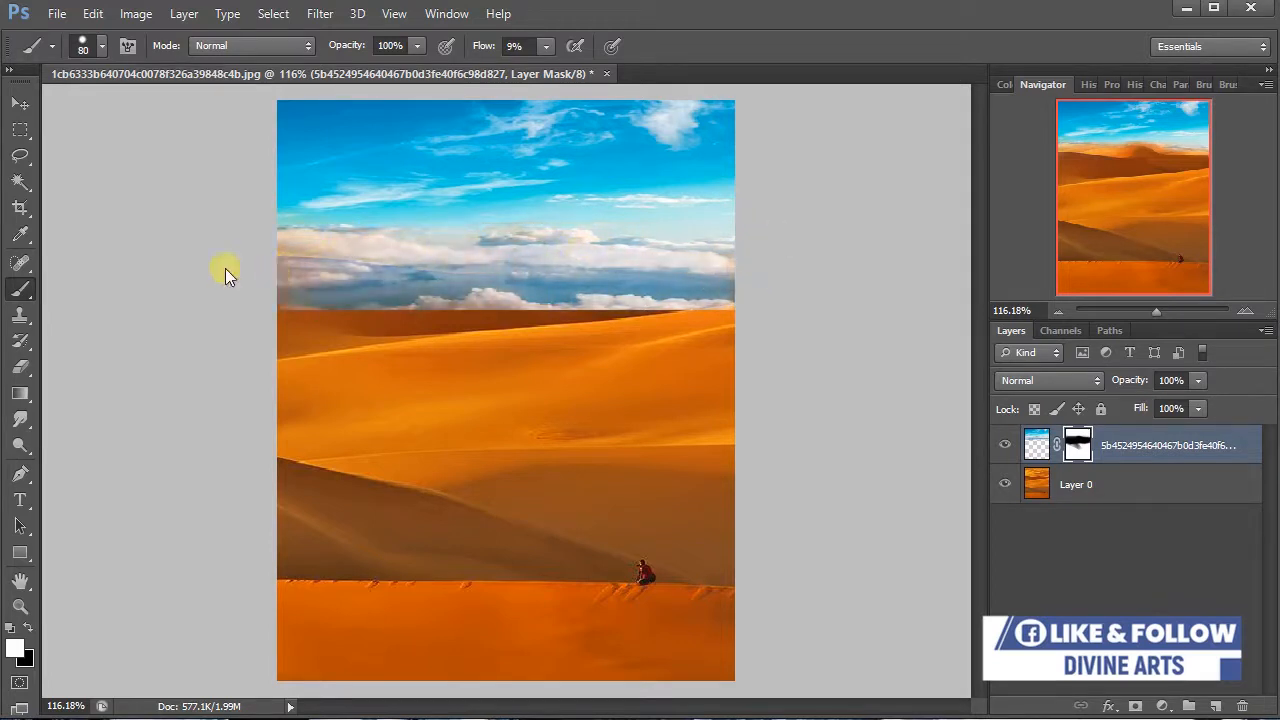
key(ctrl+z)
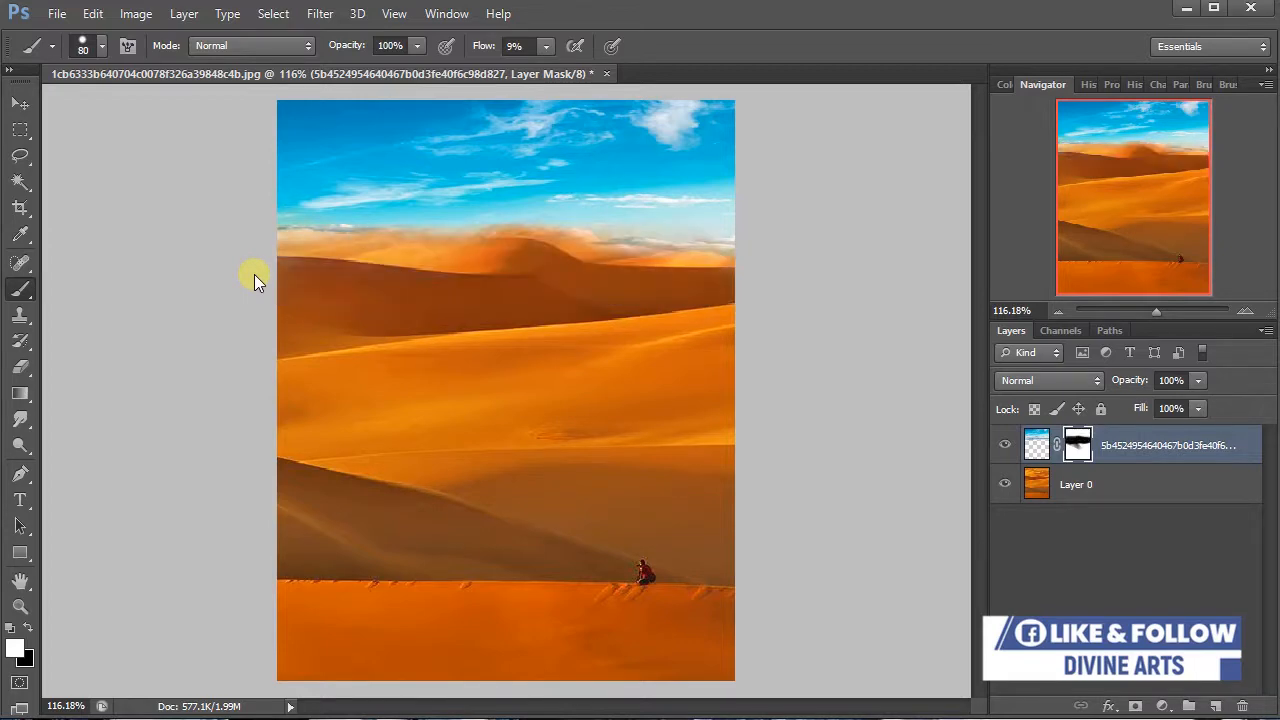
Step: Set the brush flow to 100% and paint white on the mask across the far dunes to restore the clouds
click(511, 48)
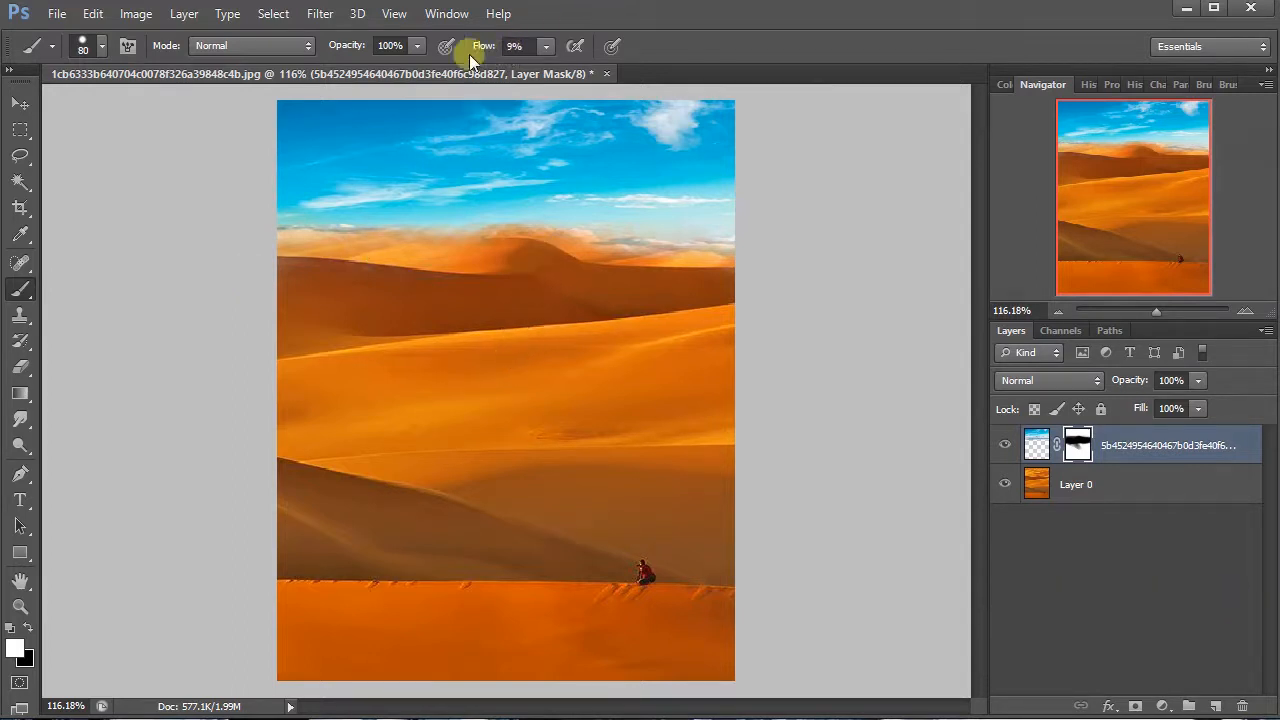
key(Return)
drag(750, 250, 587, 241)
drag(667, 246, 264, 253)
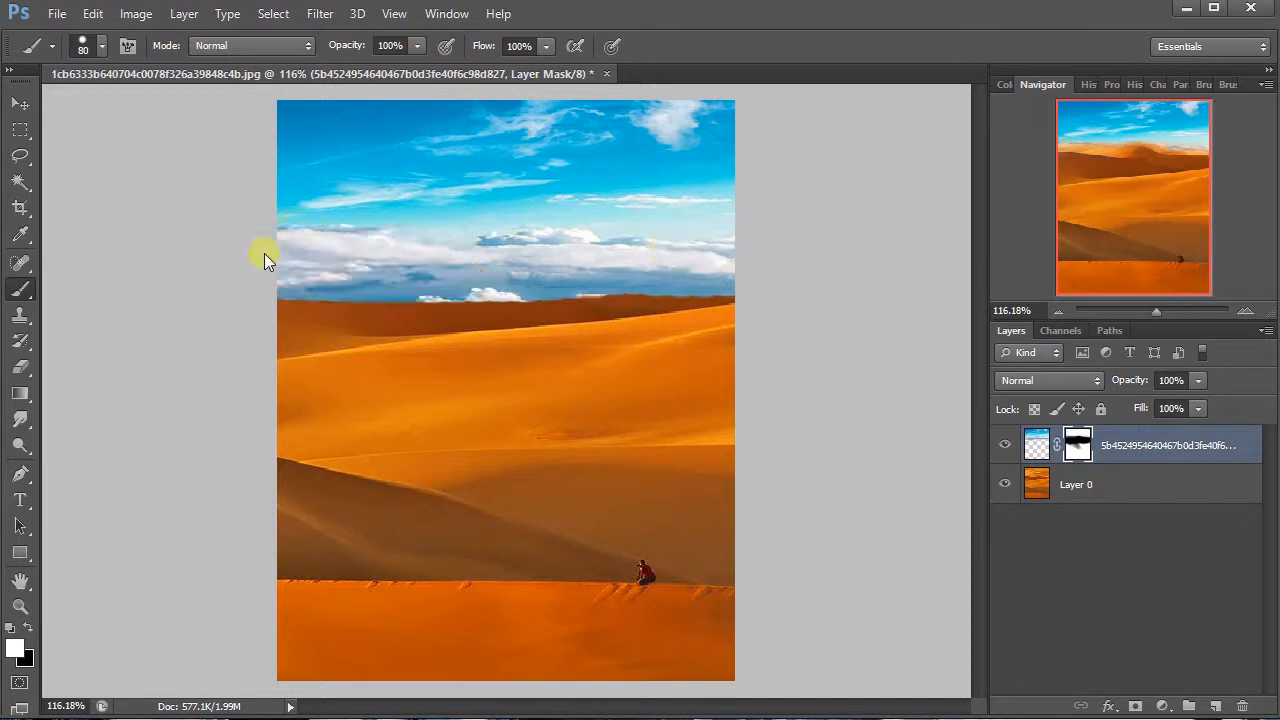
Step: Switch the foreground colour to black and paint on the mask to hide the clouds and uncover the dunes up to the horizon
click(26, 628)
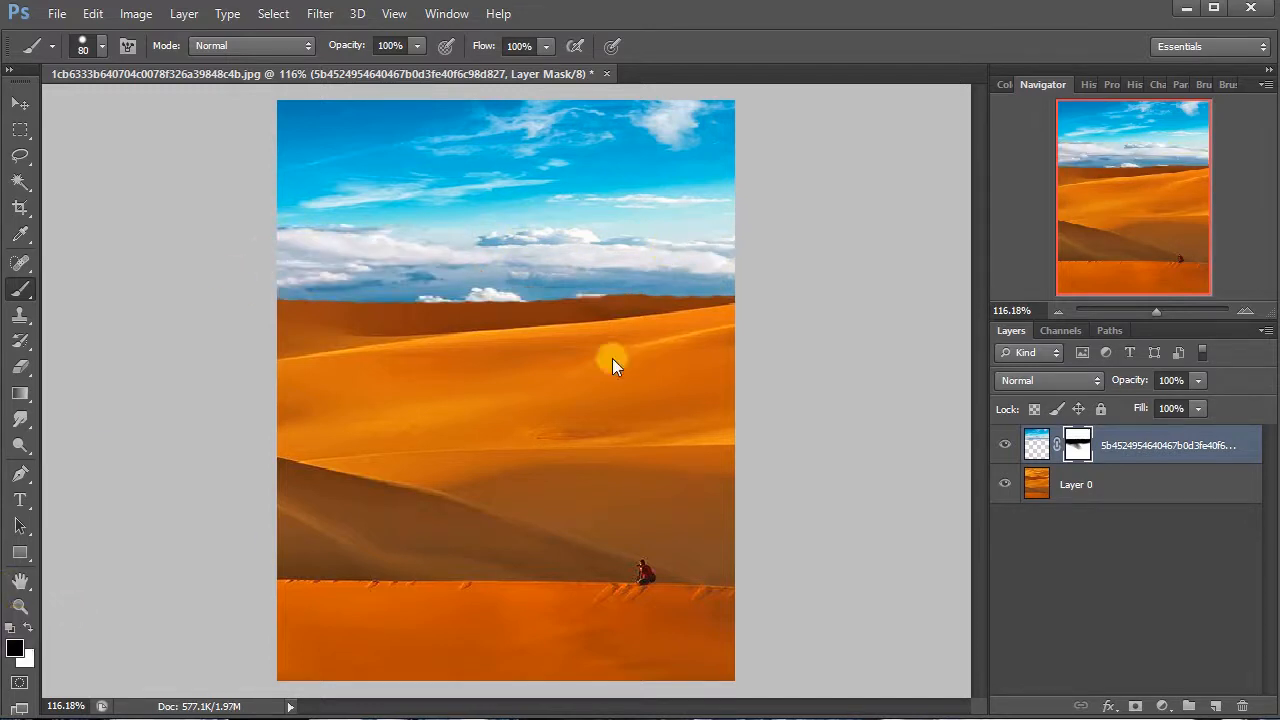
mouse_move(737, 311)
mouse_down()
mouse_move(466, 337)
mouse_move(797, 324)
mouse_up()
mouse_move(620, 331)
mouse_down()
mouse_move(460, 323)
mouse_move(751, 328)
mouse_move(628, 312)
mouse_move(224, 310)
mouse_move(792, 294)
mouse_move(227, 290)
mouse_move(749, 275)
mouse_move(226, 278)
mouse_up()
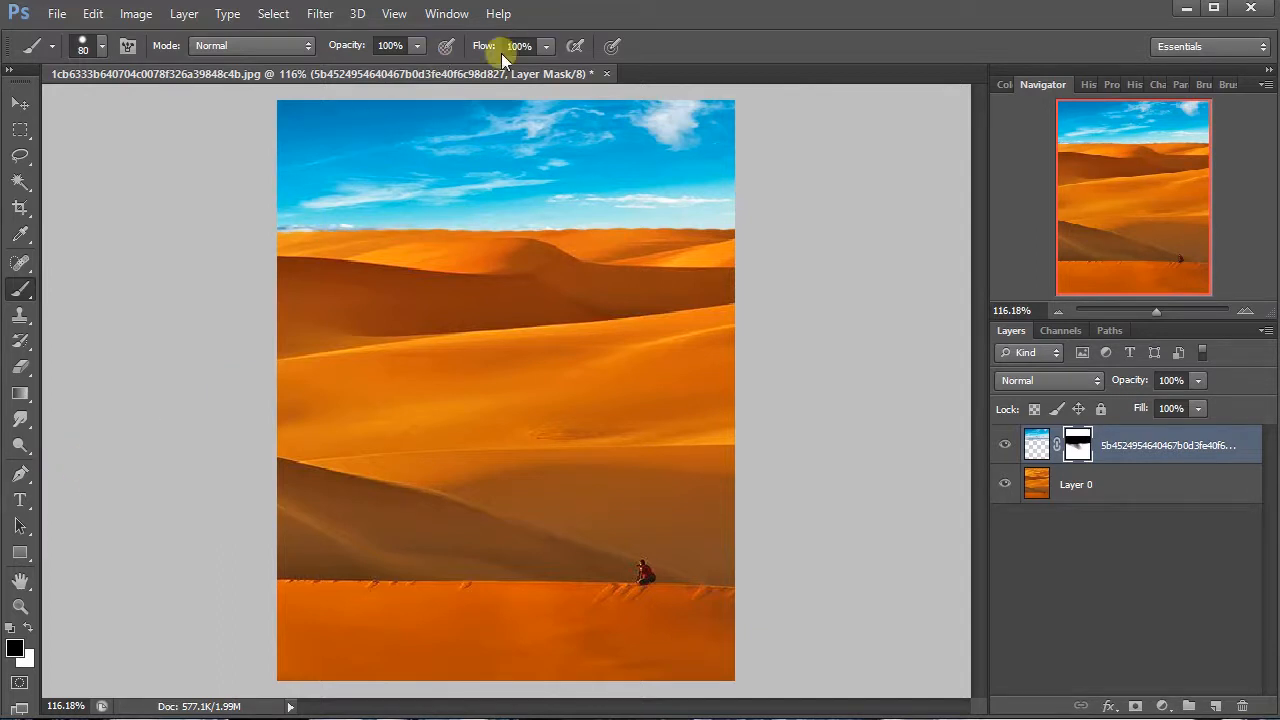
Step: Lower the brush flow to 11% and blend the horizon on the mask, painting with black and then white for soft haze
drag(496, 48, 400, 48)
mouse_move(712, 275)
mouse_down()
mouse_move(287, 255)
mouse_move(678, 267)
mouse_move(747, 255)
mouse_move(569, 292)
mouse_up()
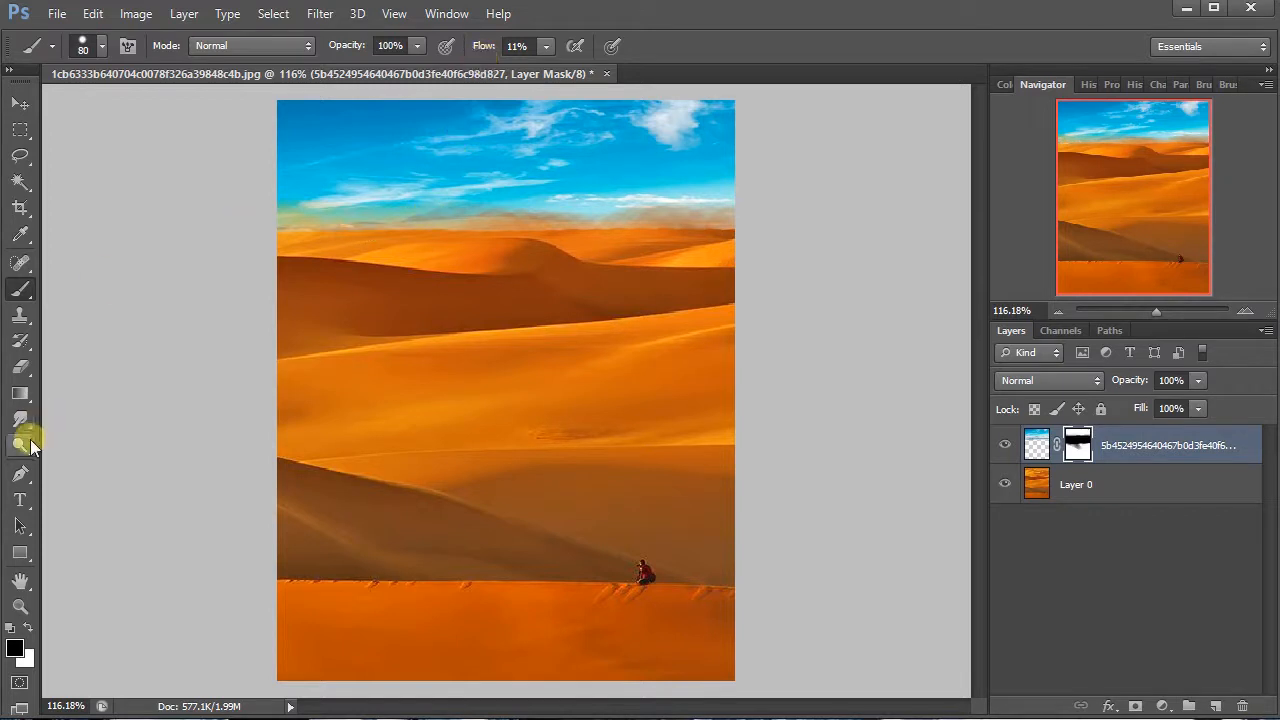
key(x)
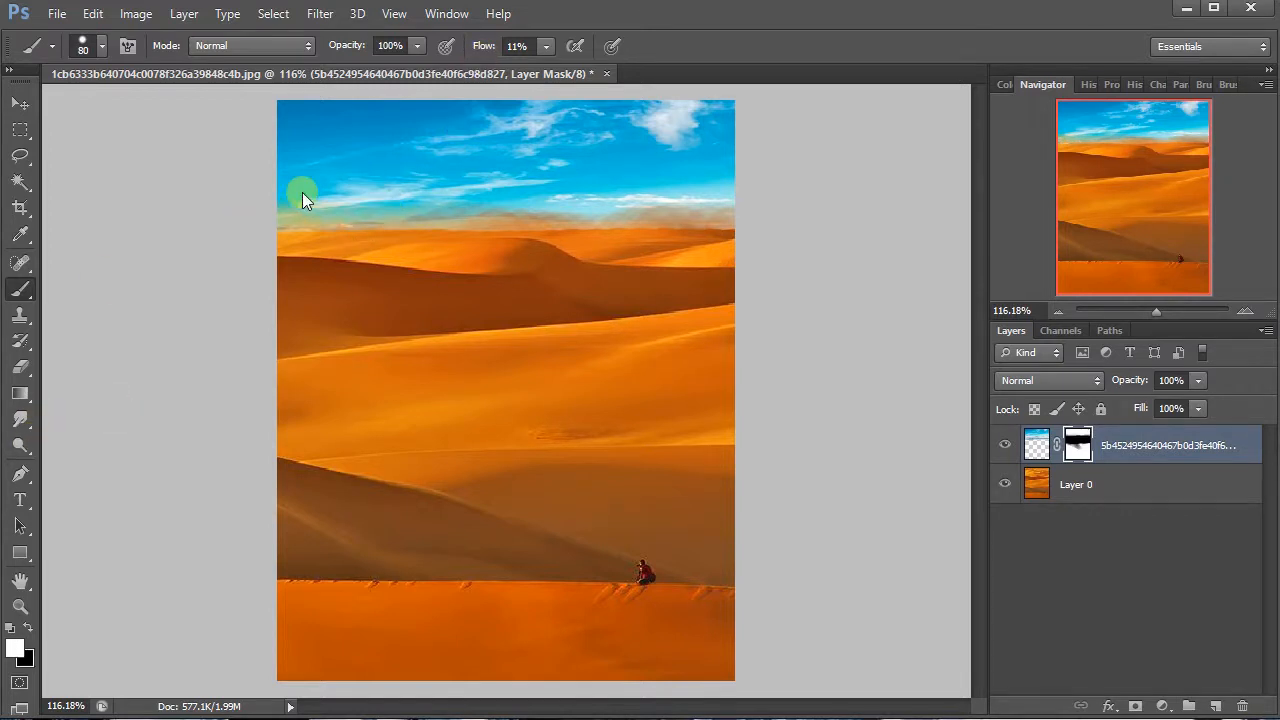
mouse_move(306, 189)
mouse_down()
mouse_move(283, 206)
mouse_move(409, 209)
mouse_move(643, 183)
mouse_move(459, 184)
mouse_move(729, 201)
mouse_move(717, 219)
mouse_move(582, 220)
mouse_up()
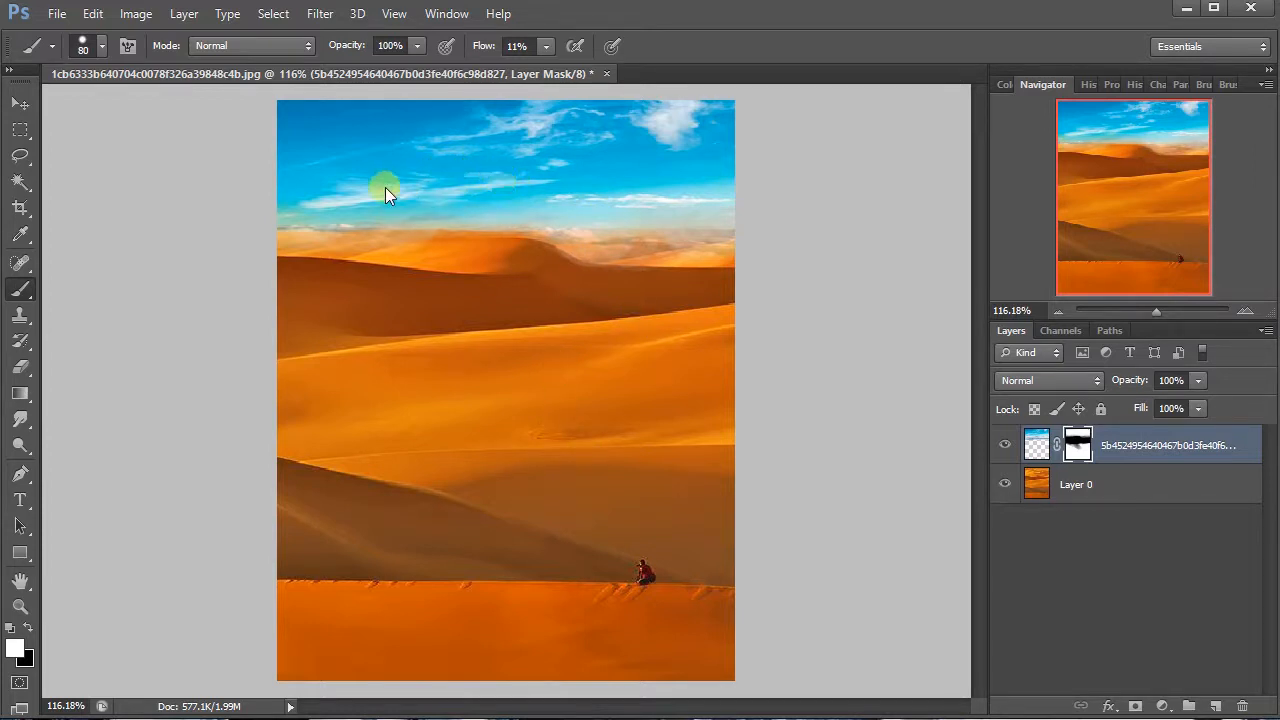
mouse_move(278, 203)
mouse_down()
mouse_move(354, 198)
mouse_move(301, 198)
mouse_move(402, 250)
mouse_up()
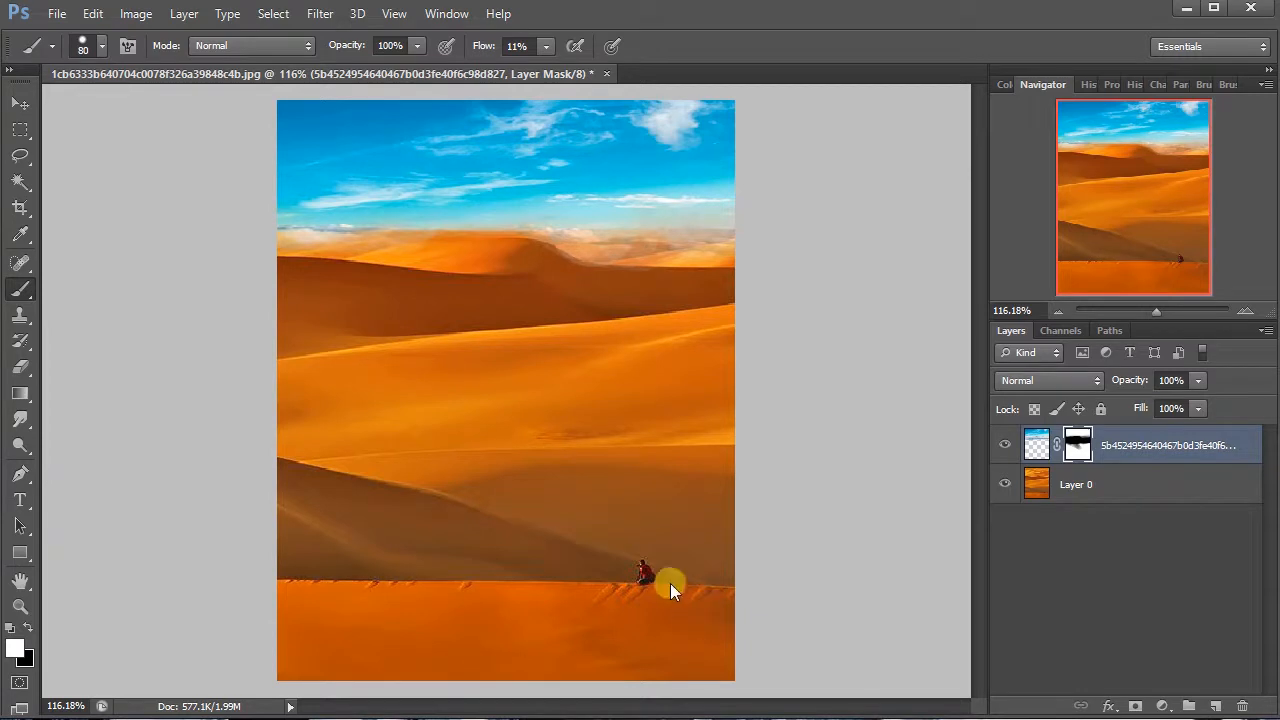
Step: Crop the image to a nearly square frame of sky and dunes, cutting off the lower strip with the seated figure
click(18, 208)
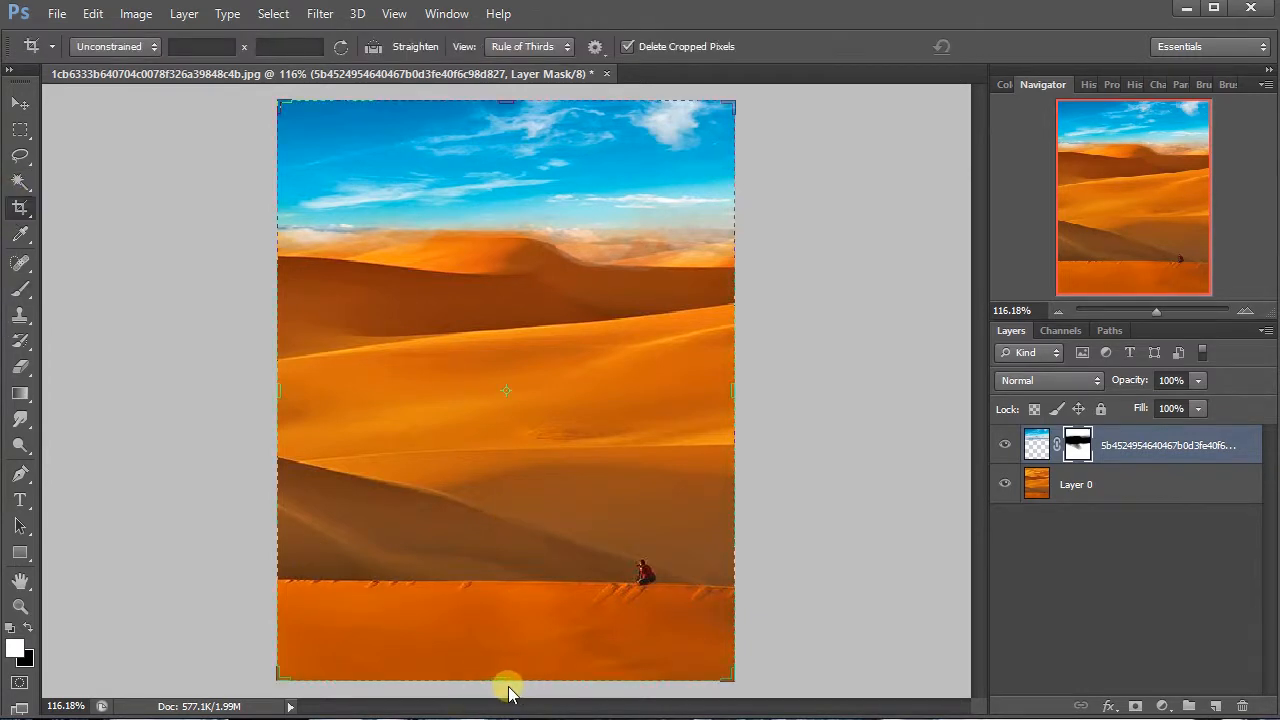
drag(506, 686, 500, 618)
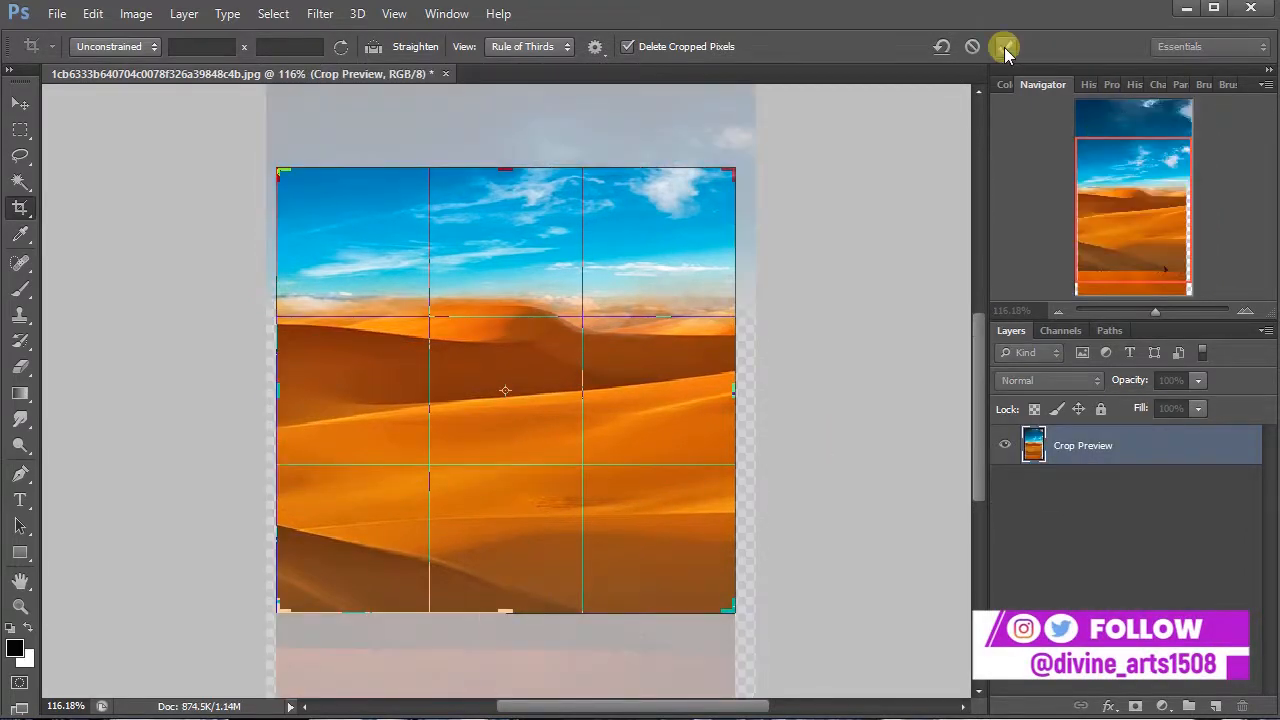
key(Return)
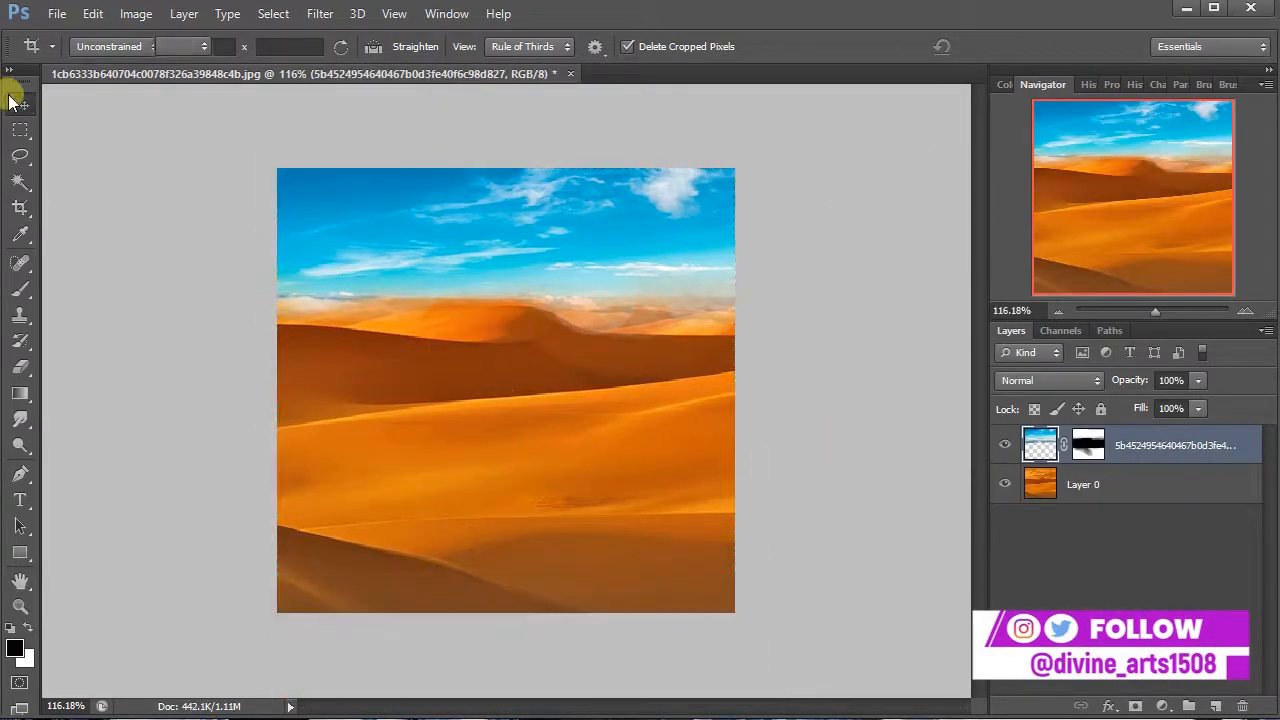
click(20, 102)
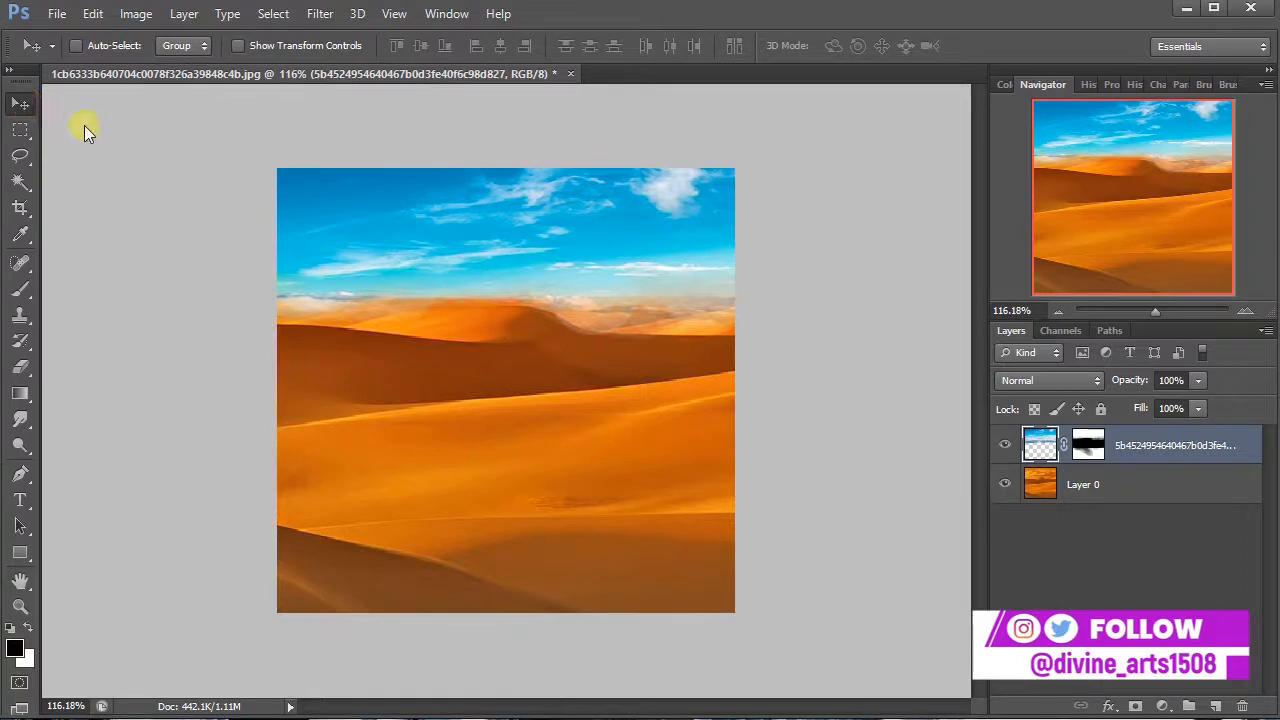
Step: Add a Curves adjustment layer above the sky layer in Normal mode at 100% opacity
click(180, 14)
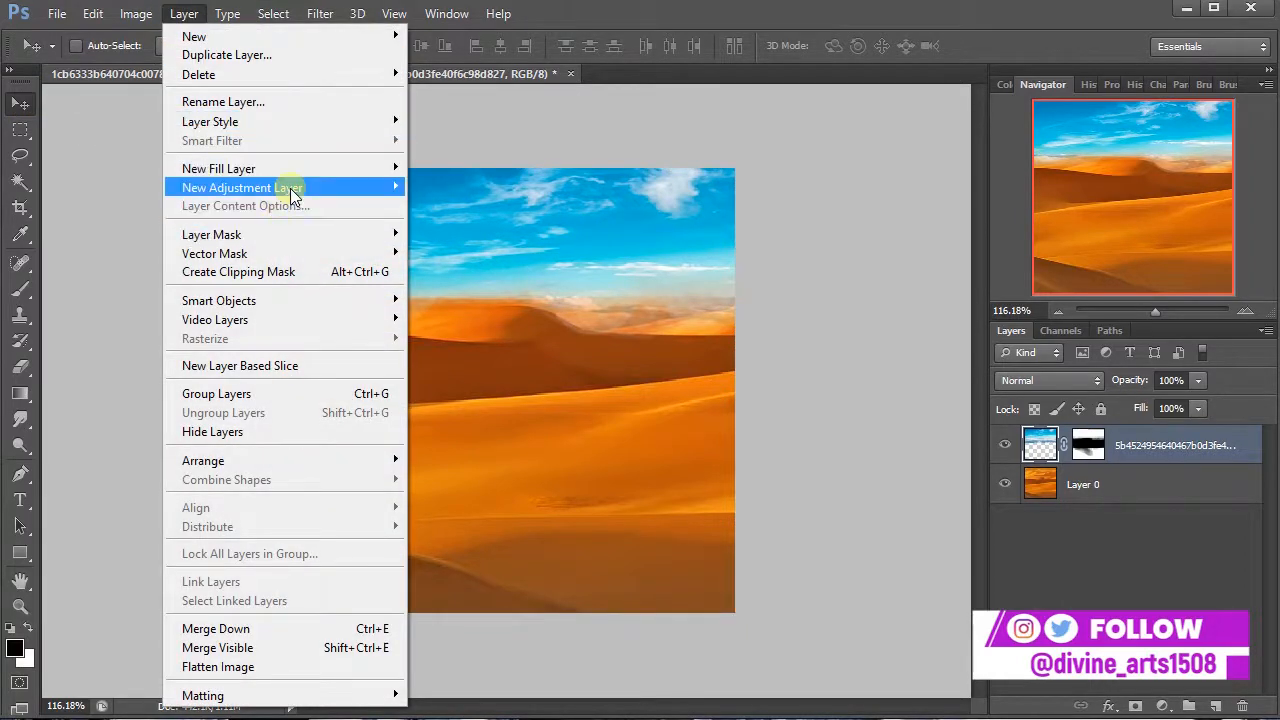
mouse_move(294, 190)
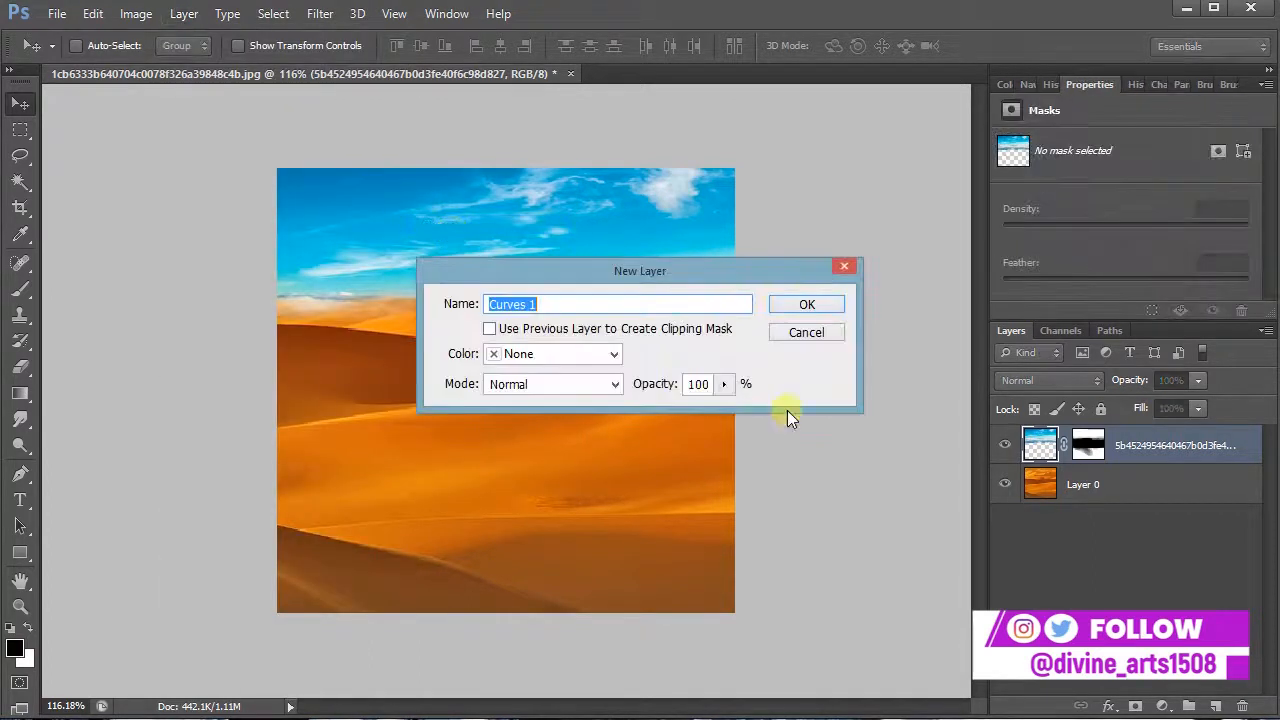
click(786, 298)
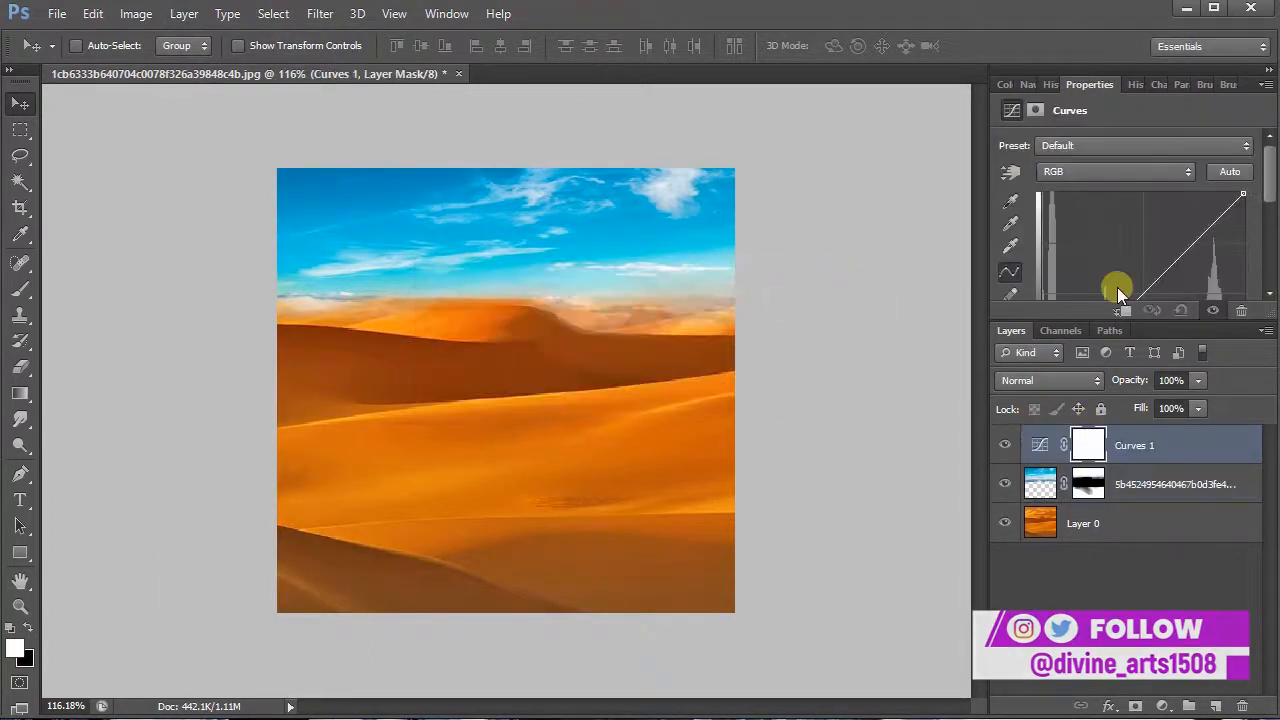
Step: Add and shift points on the RGB curve to reshape the tones, and compare before and after by toggling the Curves layer's visibility
click(1176, 265)
mouse_move(1176, 266)
mouse_down()
mouse_move(1135, 247)
mouse_move(1192, 266)
mouse_move(1166, 290)
mouse_move(1145, 286)
mouse_move(1181, 261)
mouse_up()
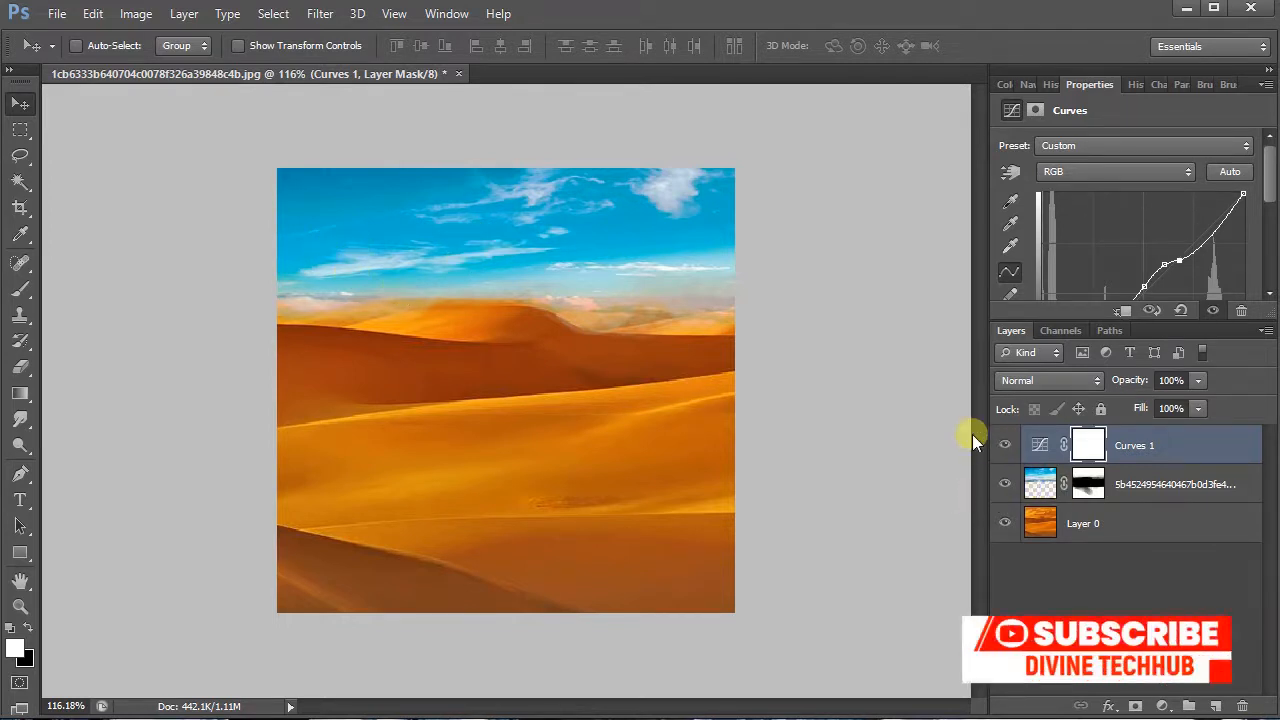
click(1004, 445)
click(1004, 447)
click(1004, 447)
click(1004, 447)
click(1004, 447)
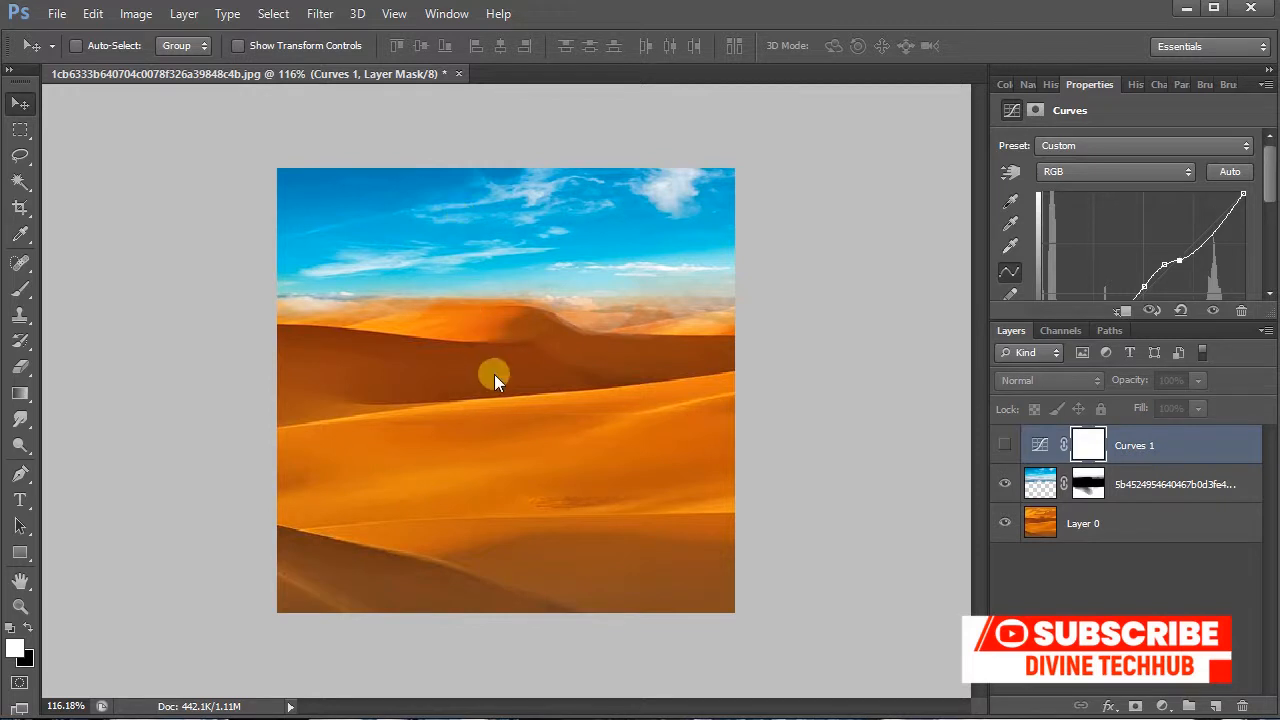
click(1005, 445)
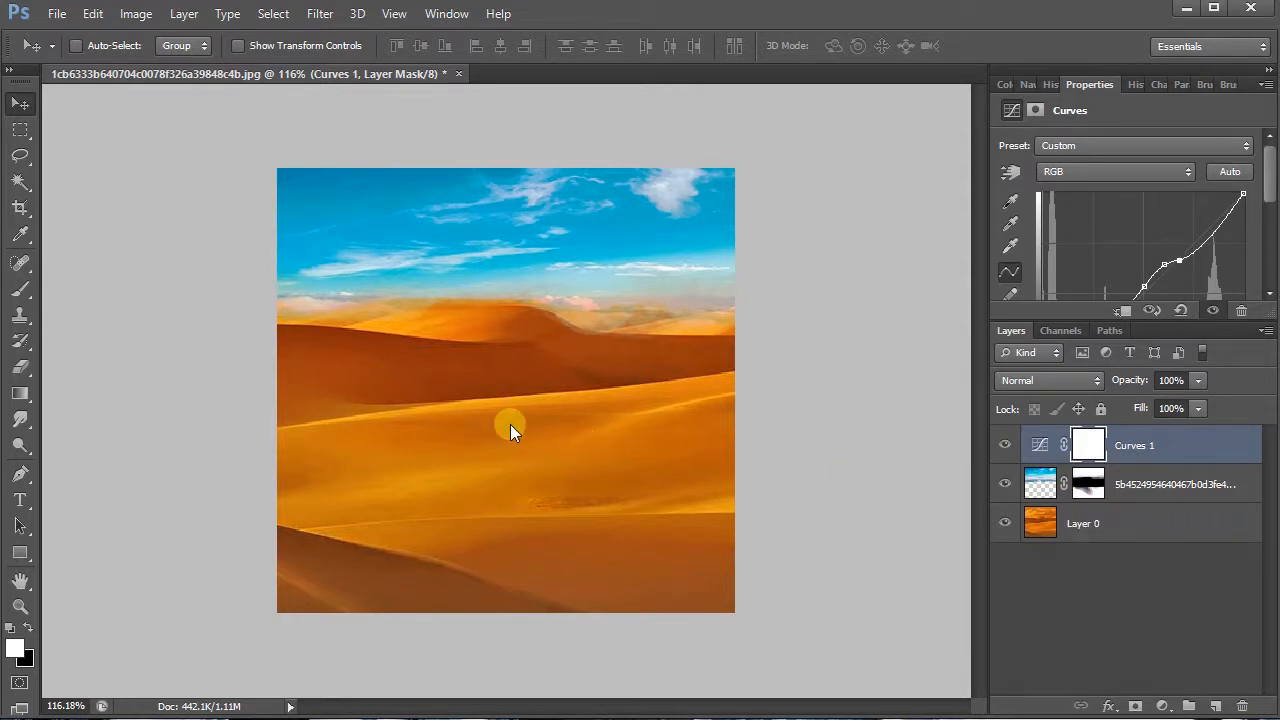
Step: Duplicate the masked sky layer and, with the original sky layer hidden, delete the layer mask from the copy
click(1042, 485)
key(ctrl+j)
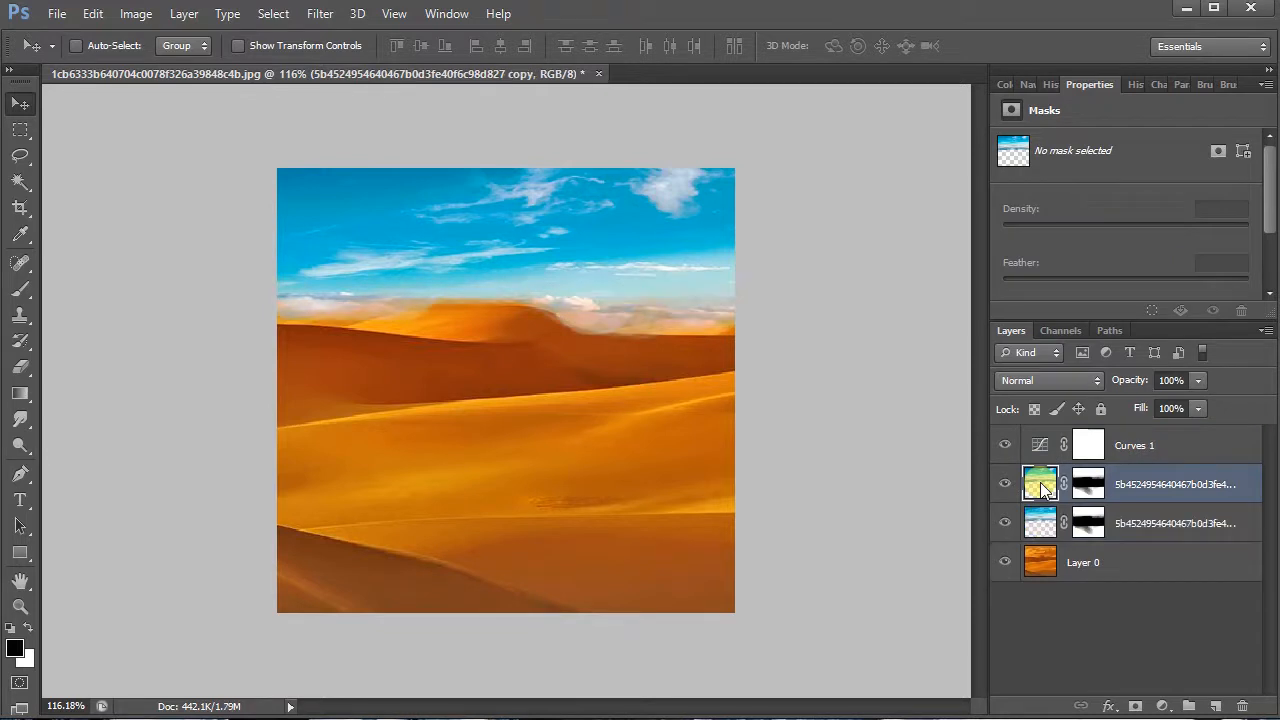
click(1088, 484)
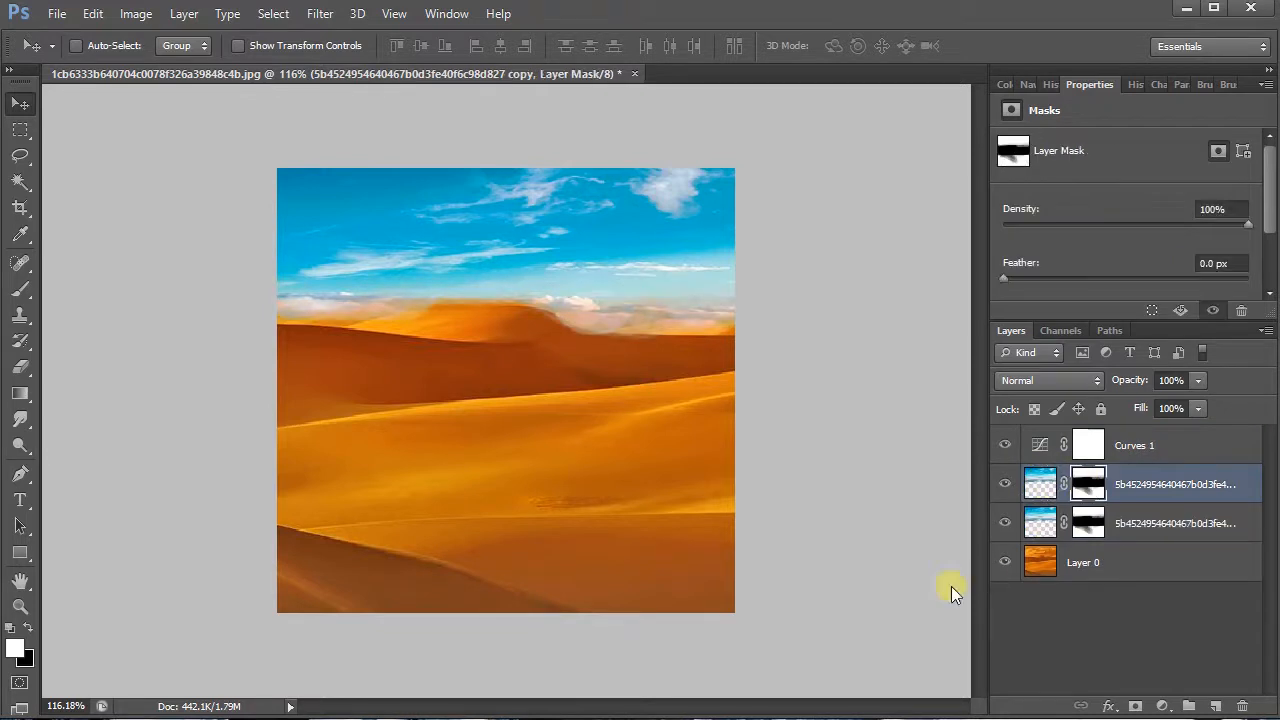
click(1007, 523)
right_click(1090, 492)
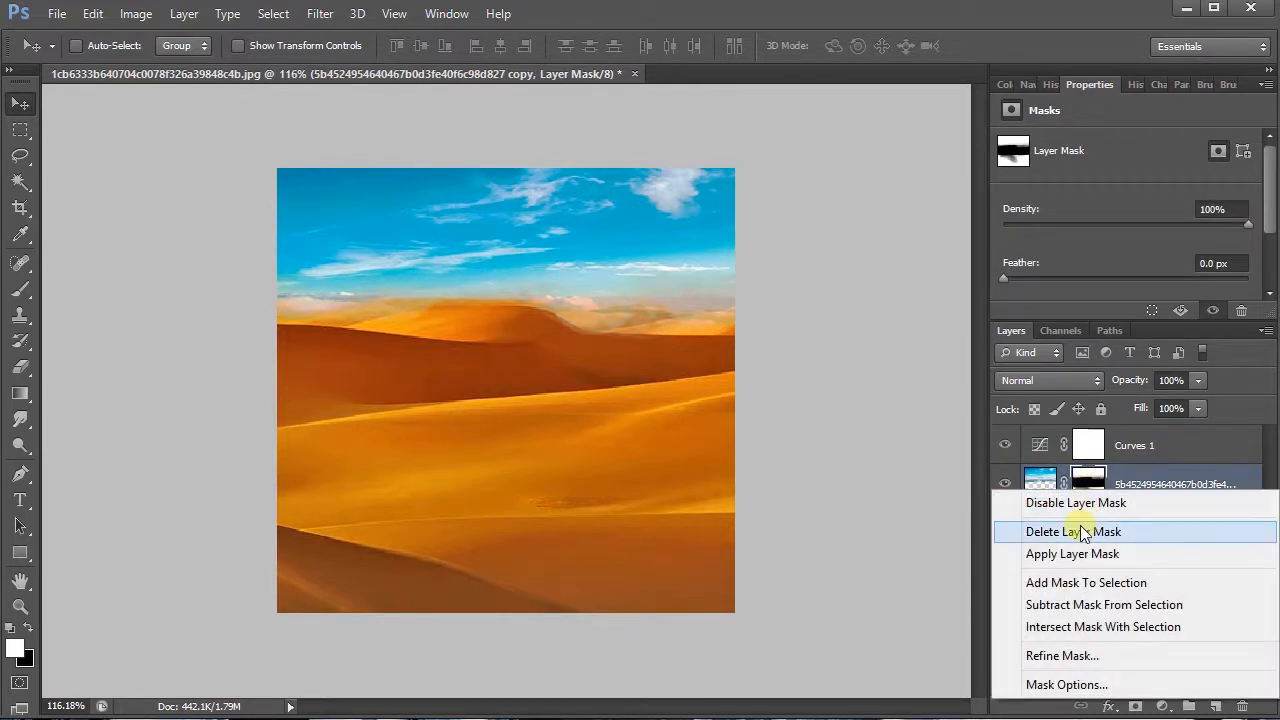
click(1086, 529)
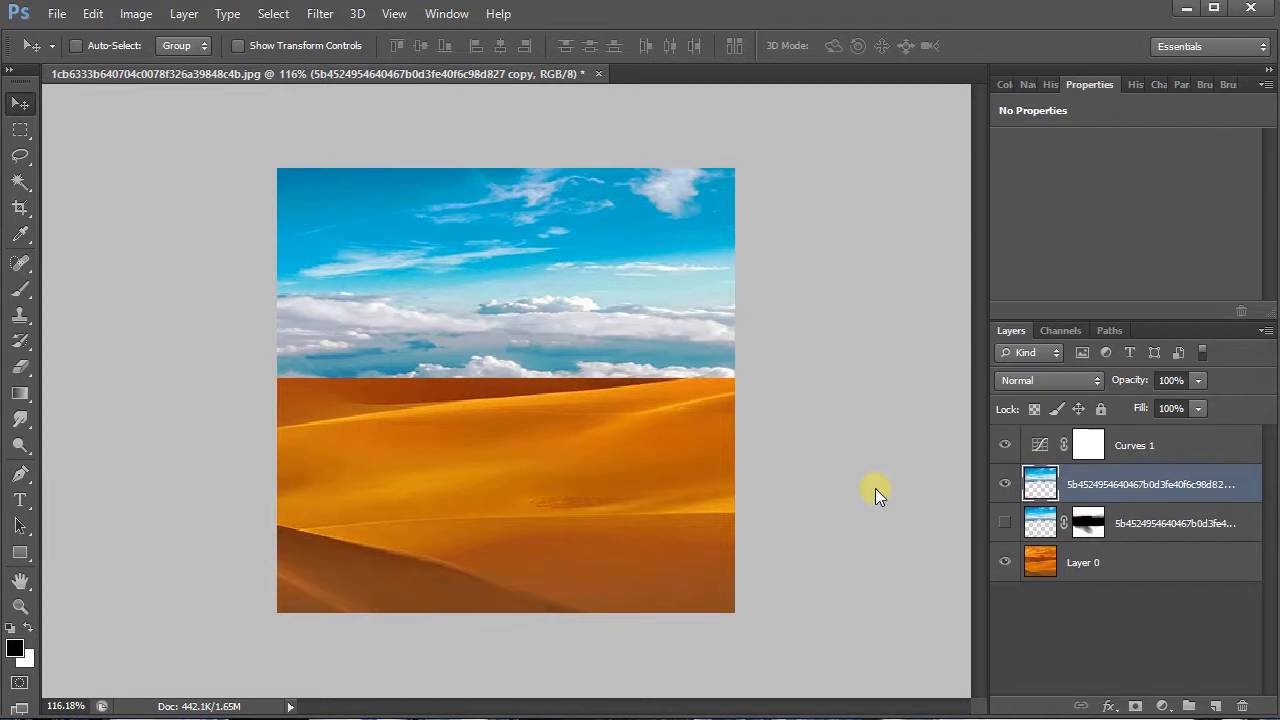
Step: Erase the lower clouds on the unmasked sky copy up to the horizon with the Eraser at size 45 and 13% flow
click(14, 370)
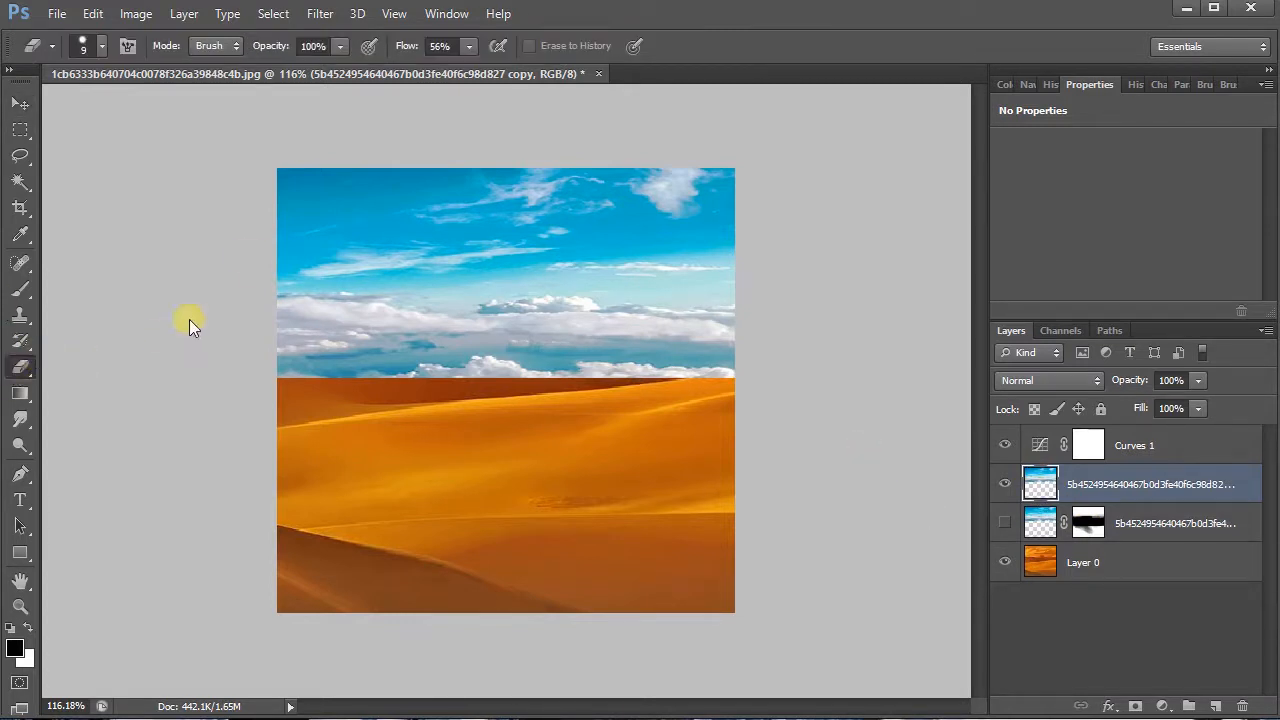
drag(421, 44, 391, 46)
key(bracketright)
key(bracketright)
key(bracketright)
key(bracketright)
key(bracketright)
key(bracketright)
key(bracketright)
key(bracketright)
mouse_move(312, 376)
mouse_down()
mouse_move(221, 357)
mouse_move(501, 375)
mouse_move(449, 379)
mouse_move(616, 364)
mouse_move(483, 360)
mouse_move(632, 366)
mouse_move(366, 352)
mouse_move(711, 365)
mouse_move(577, 353)
mouse_move(717, 361)
mouse_move(735, 325)
mouse_move(734, 363)
mouse_move(642, 360)
mouse_move(747, 343)
mouse_move(532, 333)
mouse_move(718, 311)
mouse_move(642, 324)
mouse_move(751, 343)
mouse_move(249, 361)
mouse_move(630, 351)
mouse_move(326, 346)
mouse_move(332, 335)
mouse_move(414, 380)
mouse_move(397, 356)
mouse_move(422, 337)
mouse_move(388, 333)
mouse_move(439, 350)
mouse_up()
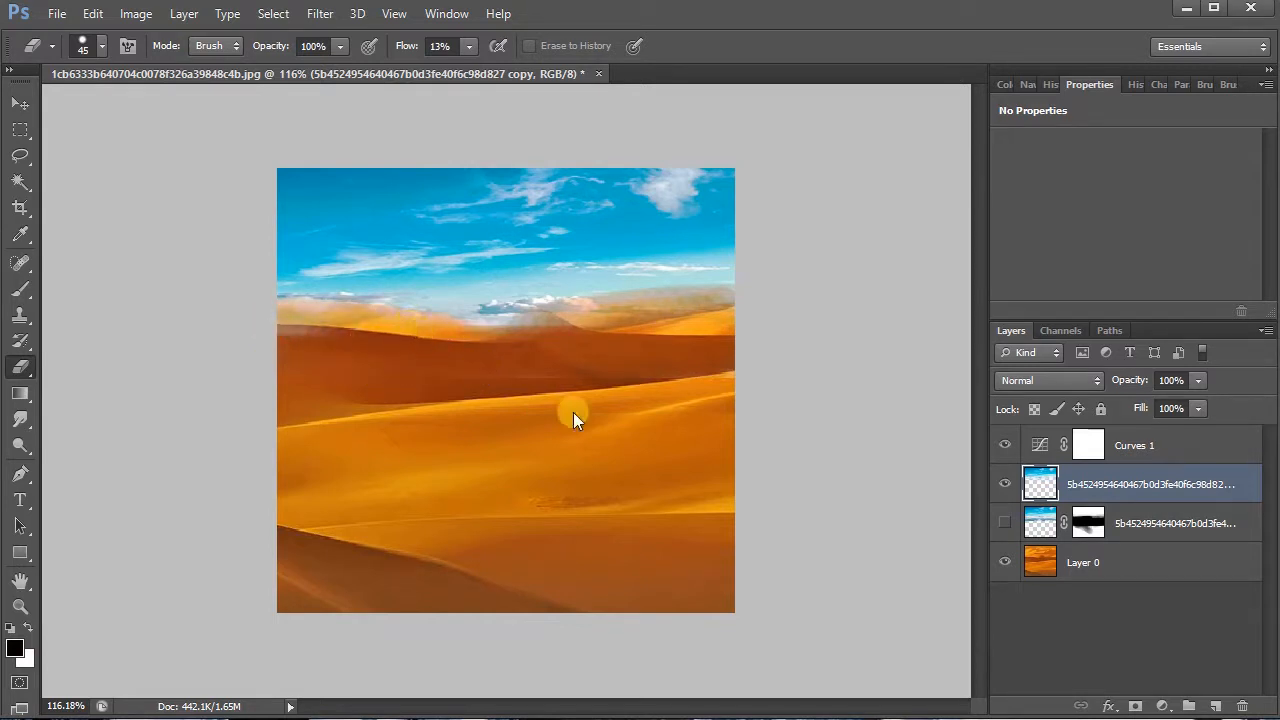
Step: Undo the latest eraser strokes and switch visibility from the unmasked sky copy back to the masked sky layer
key(ctrl+alt+z)
key(ctrl+alt+z)
key(ctrl+alt+z)
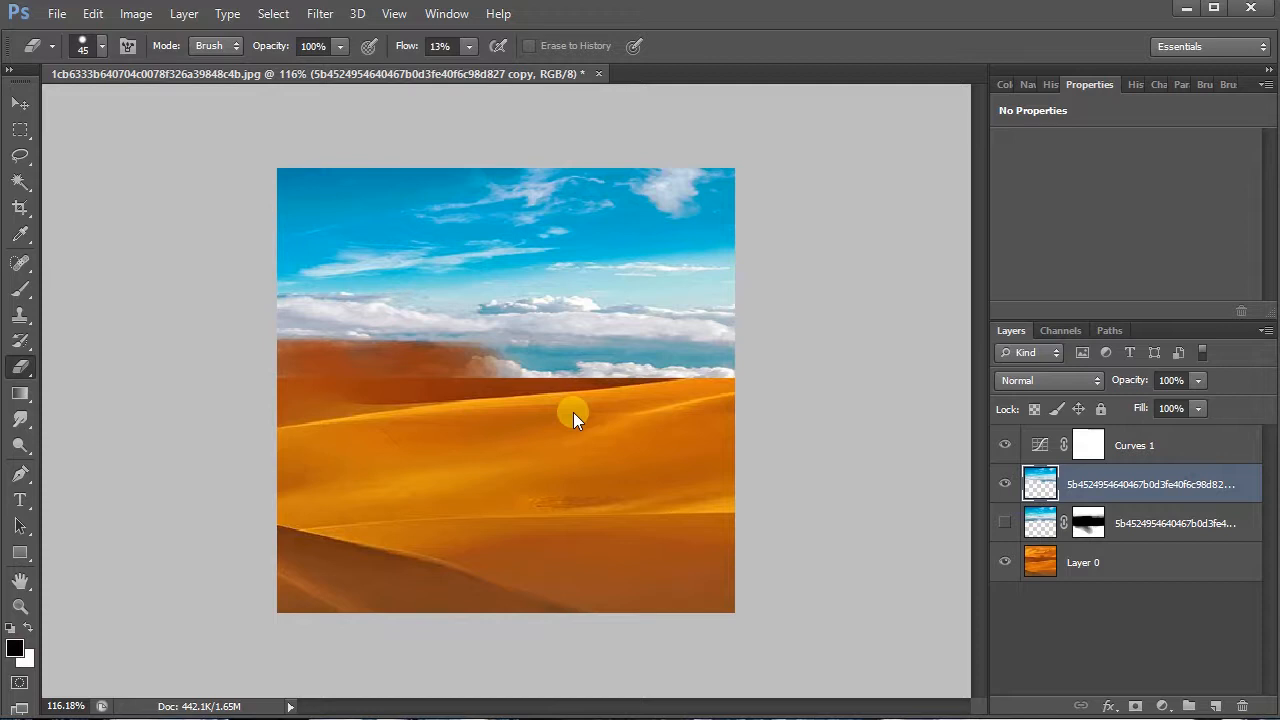
click(1008, 485)
click(1008, 518)
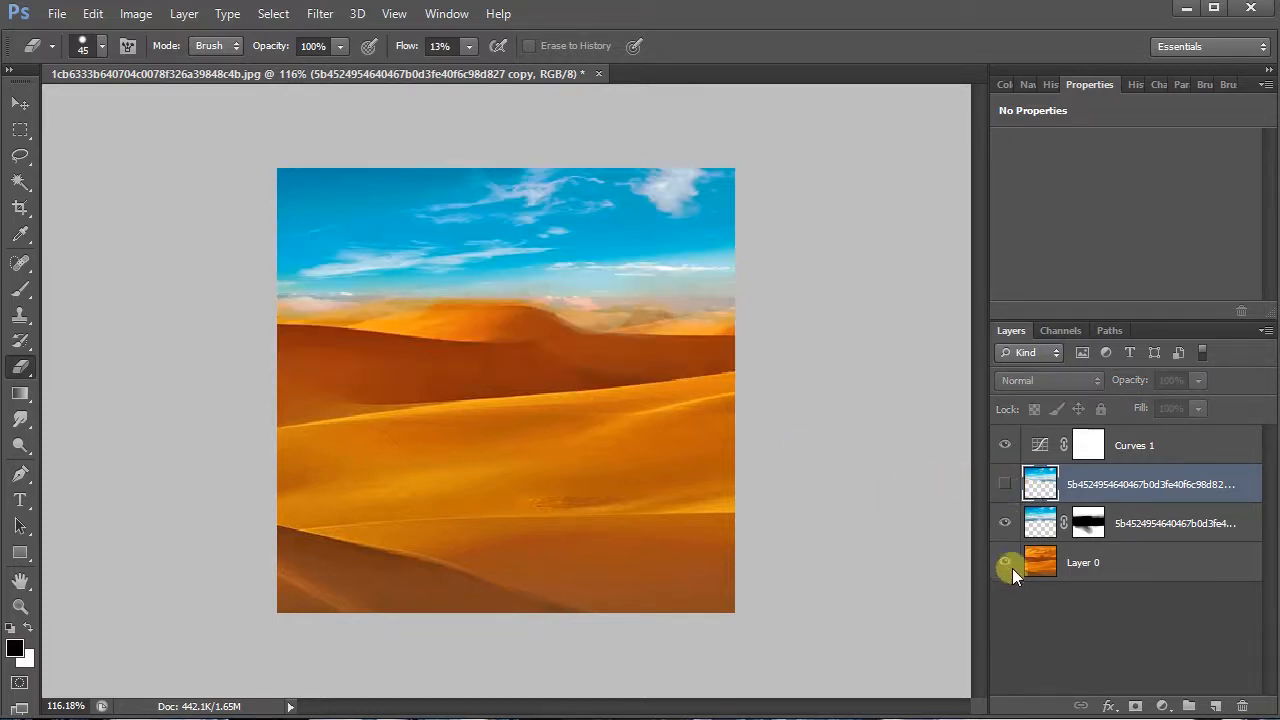